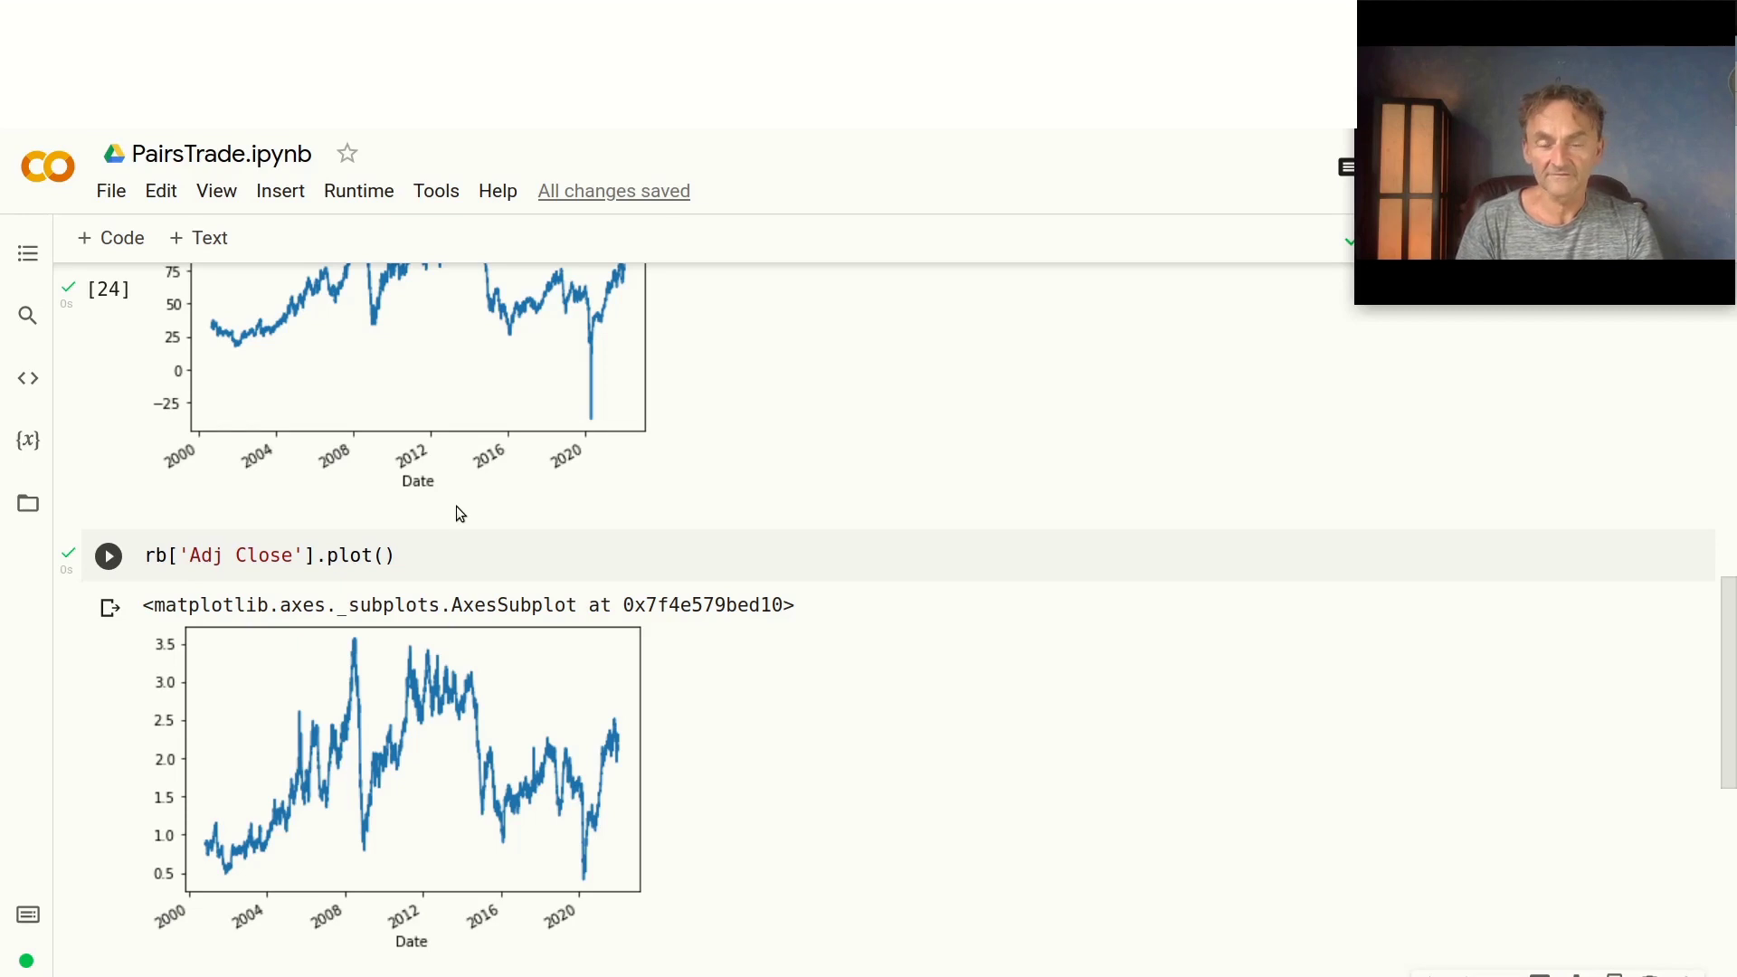
# Step: Run the rb['Adj Close'].plot() cell to chart RB prices and get an empty cell below
pyautogui.hotkey('shift', 'Return')
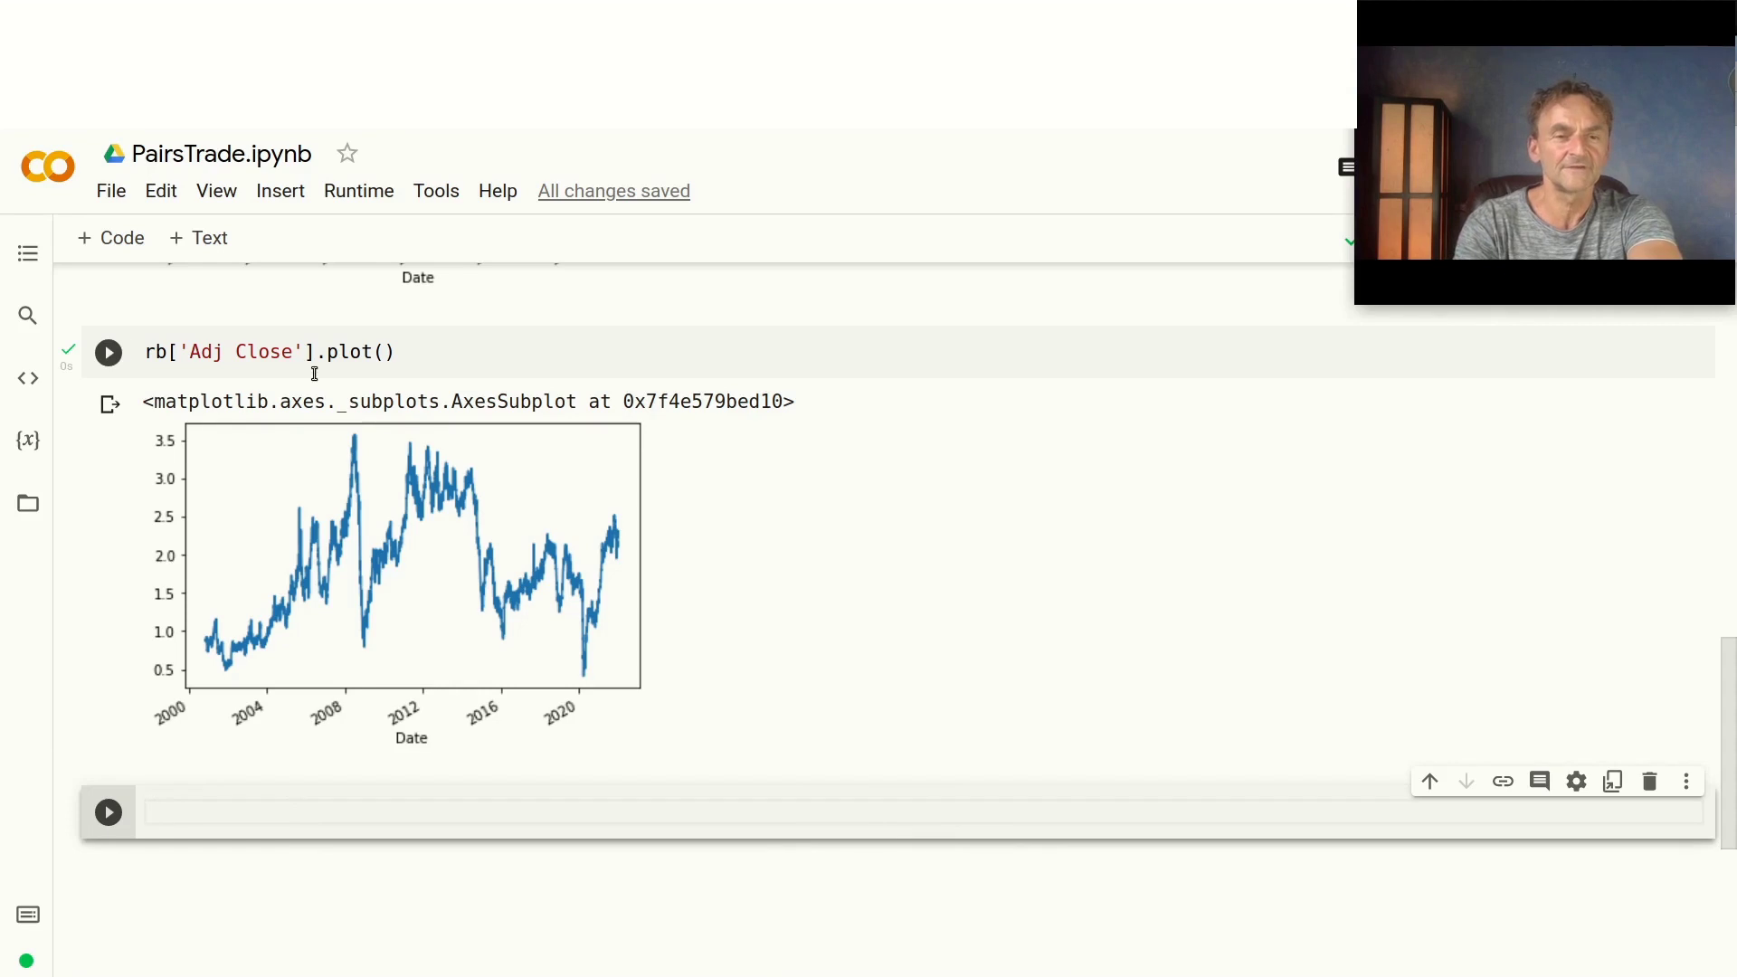
# Step: Paste the rb['Adj Close'] expression into the new cell, followed by a division sign
pyautogui.moveTo(314, 353); pyautogui.dragTo(57, 355)
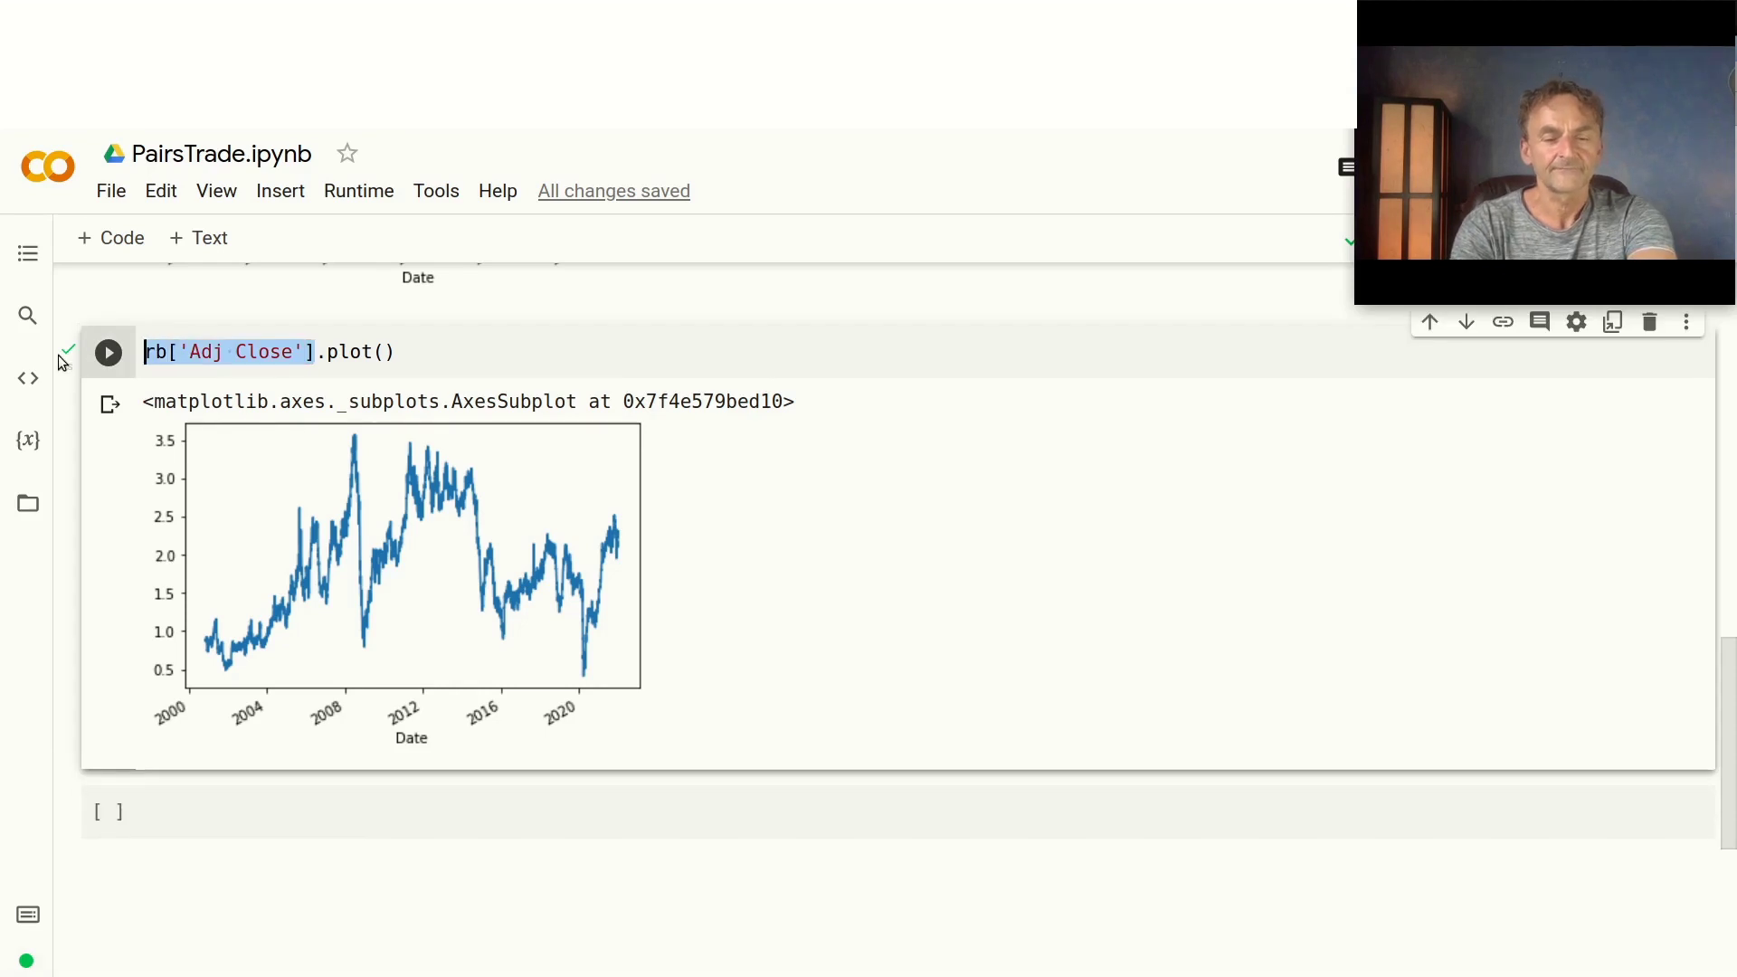
pyautogui.hotkey('ctrl', 'c')
pyautogui.hotkey('shift', 'Return')
pyautogui.click(166, 817)
pyautogui.hotkey('ctrl', 'v')
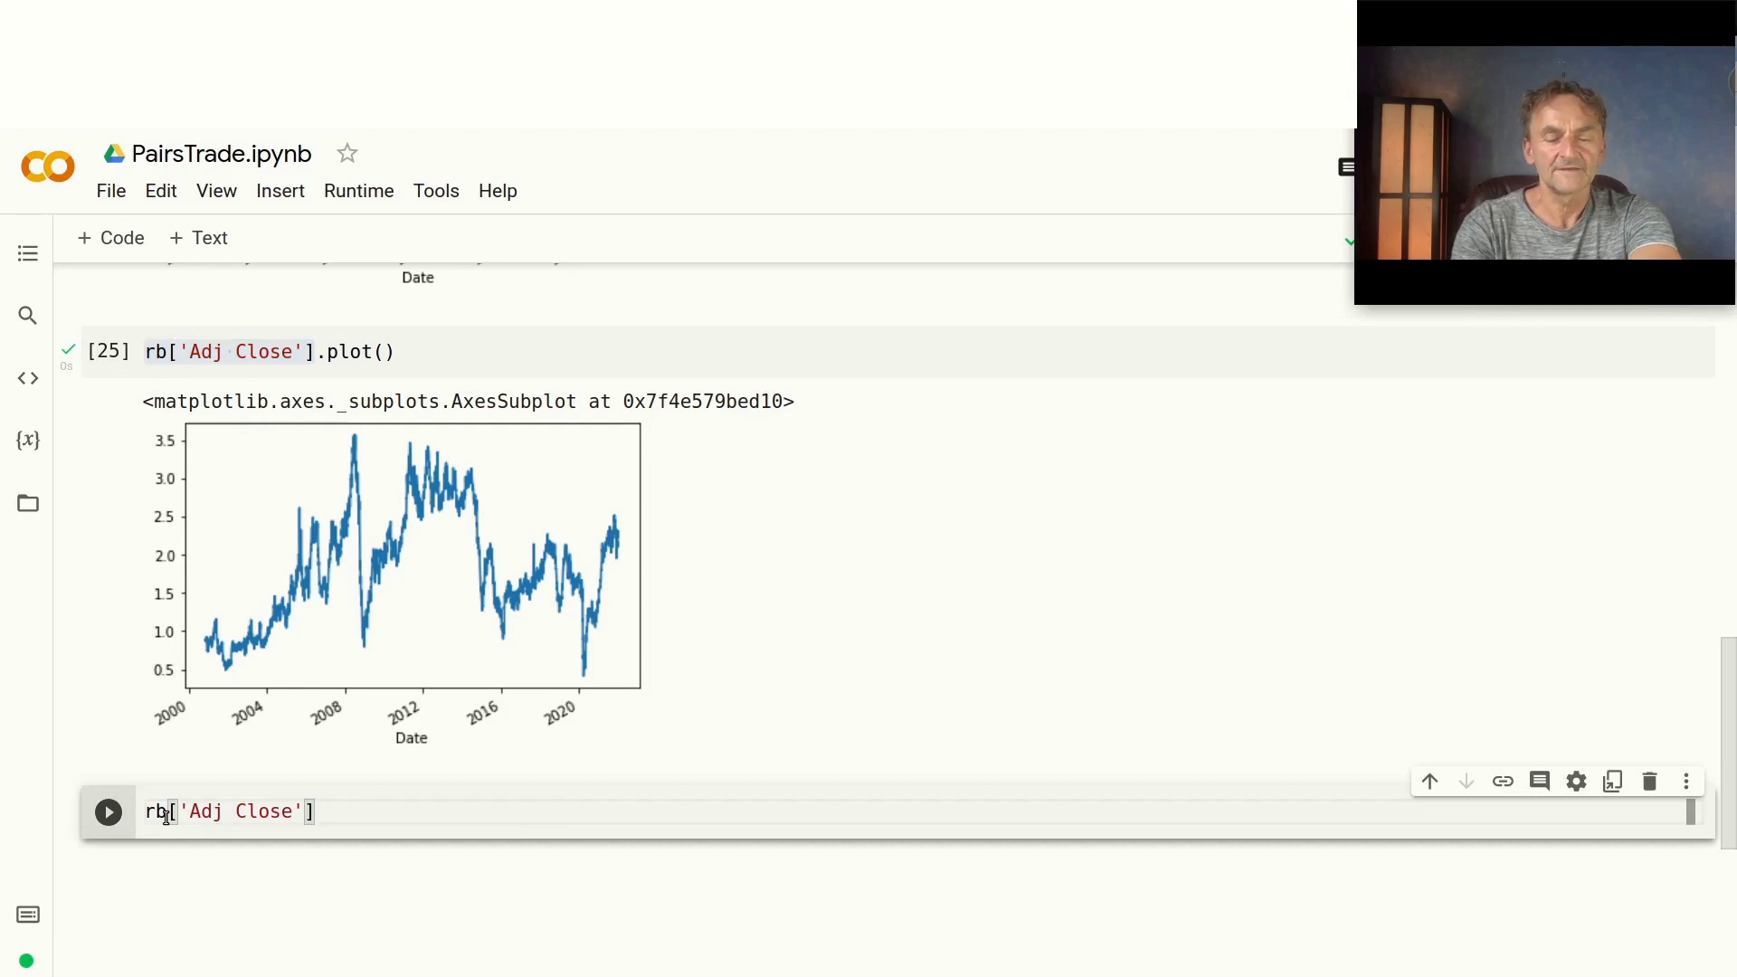
pyautogui.write('/')
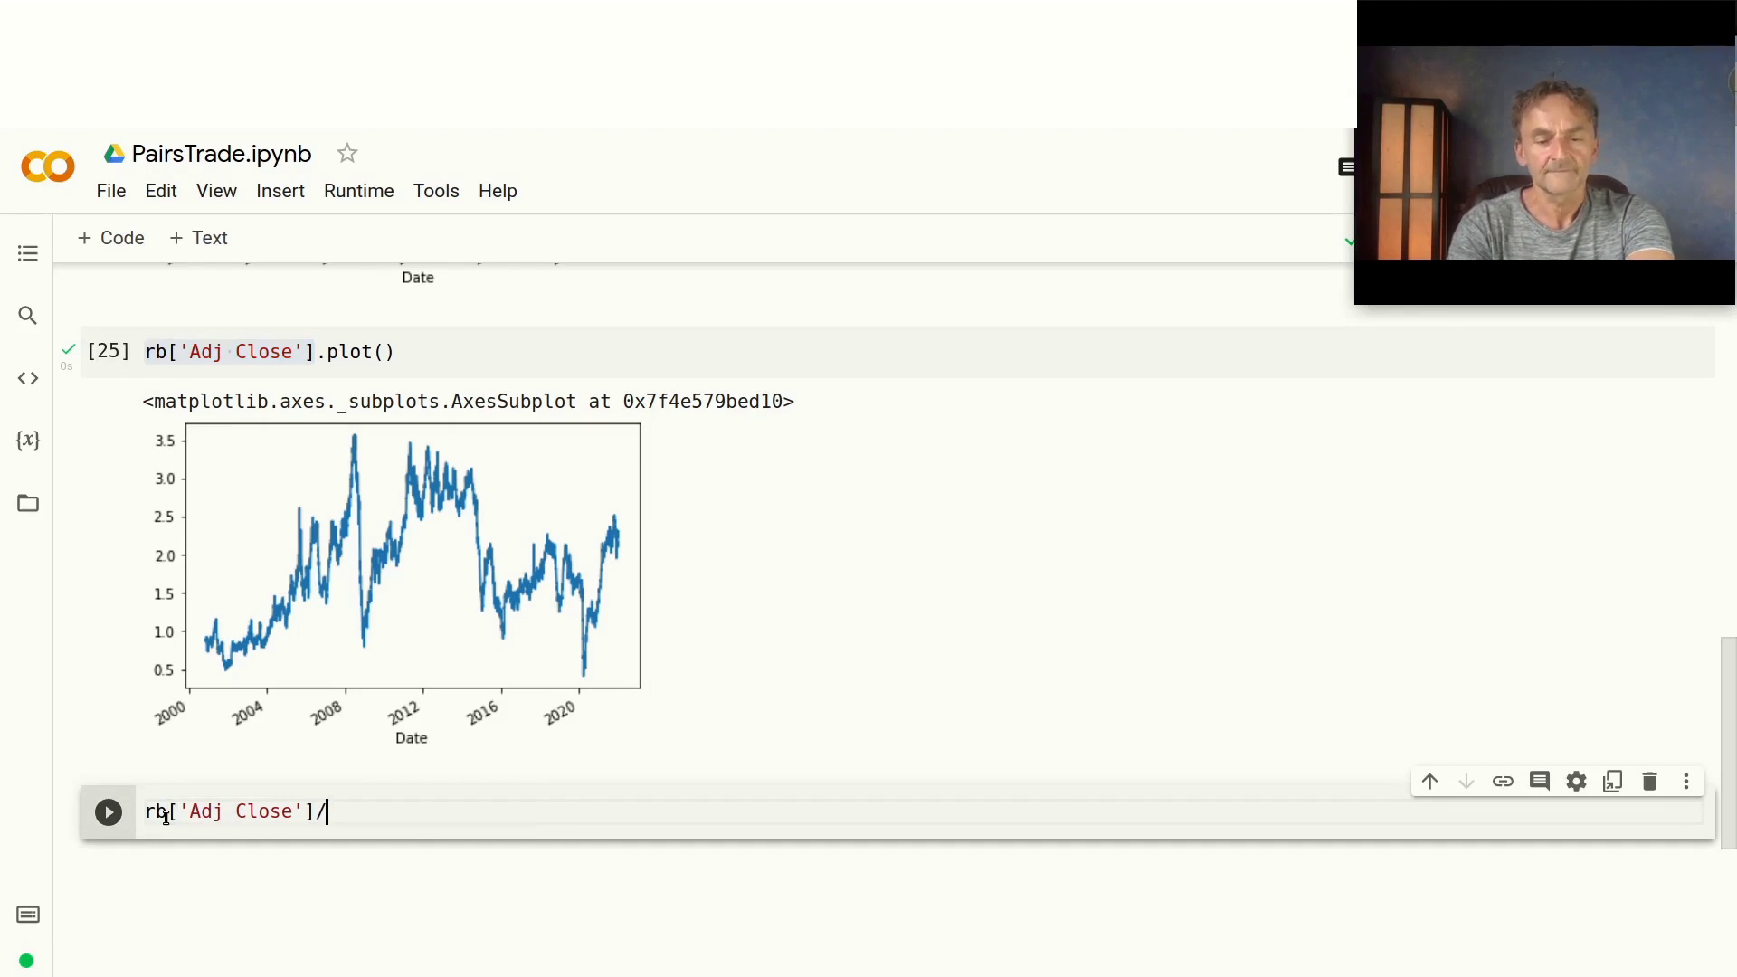
pyautogui.press('Return')
pyautogui.hotkey('ctrl', 'v')
pyautogui.write('/')
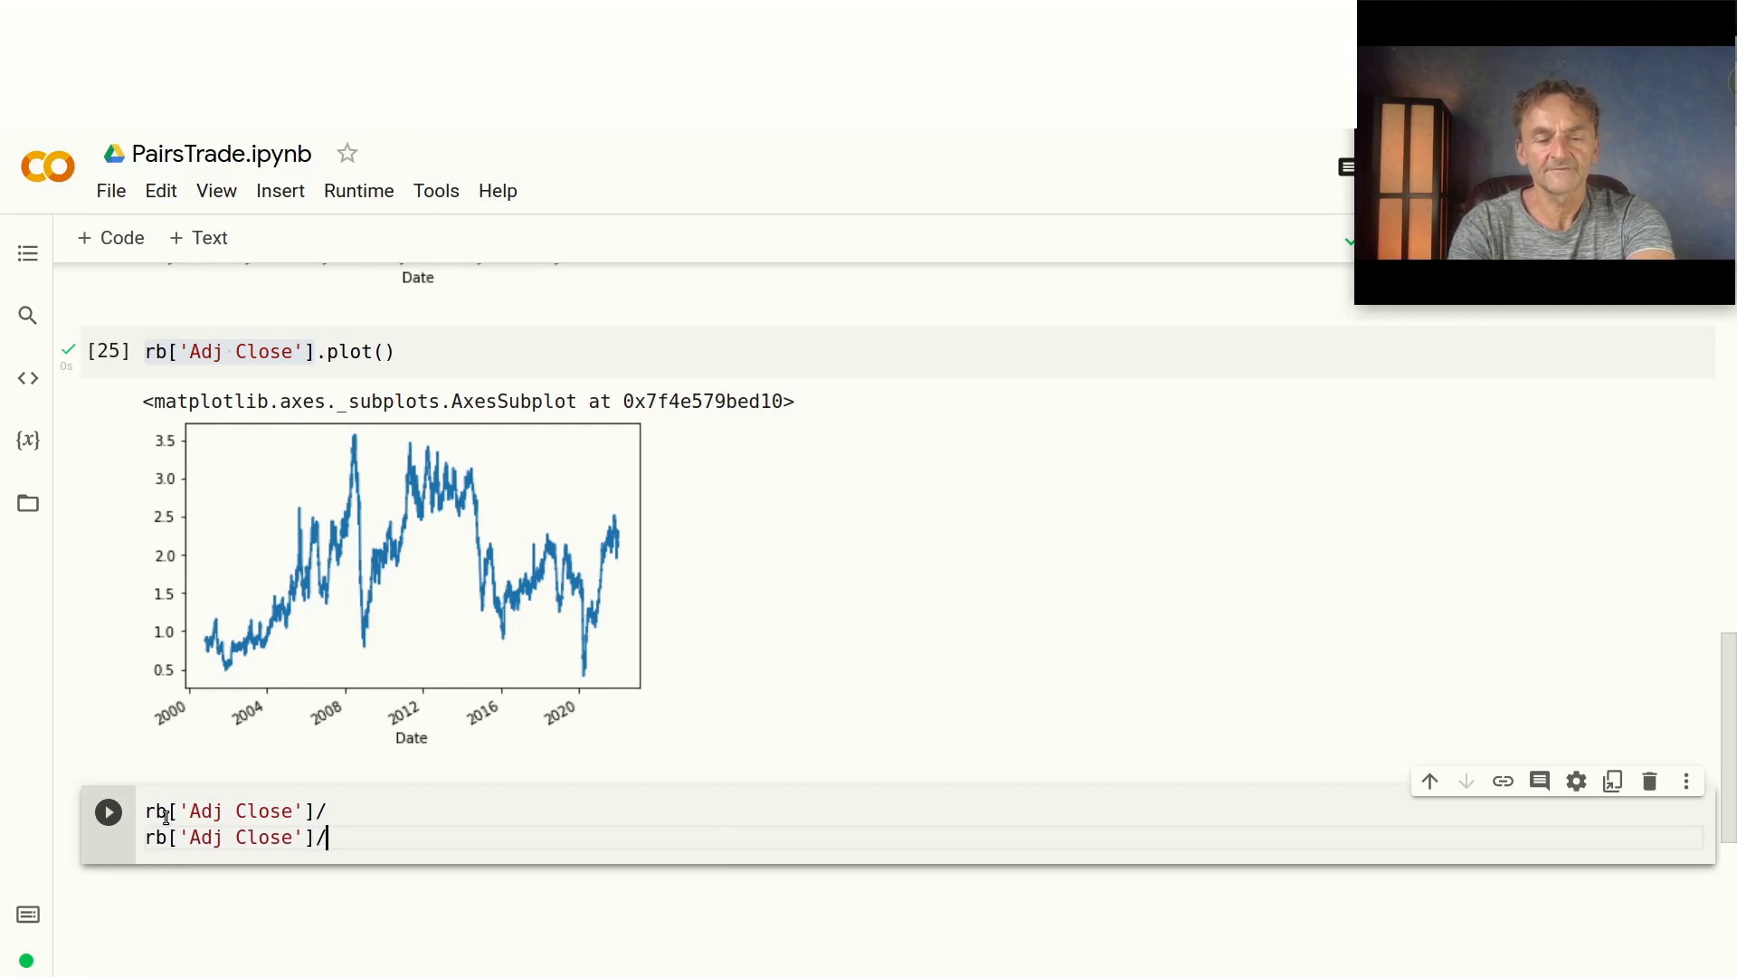
pyautogui.hotkey('ctrl', 'z')
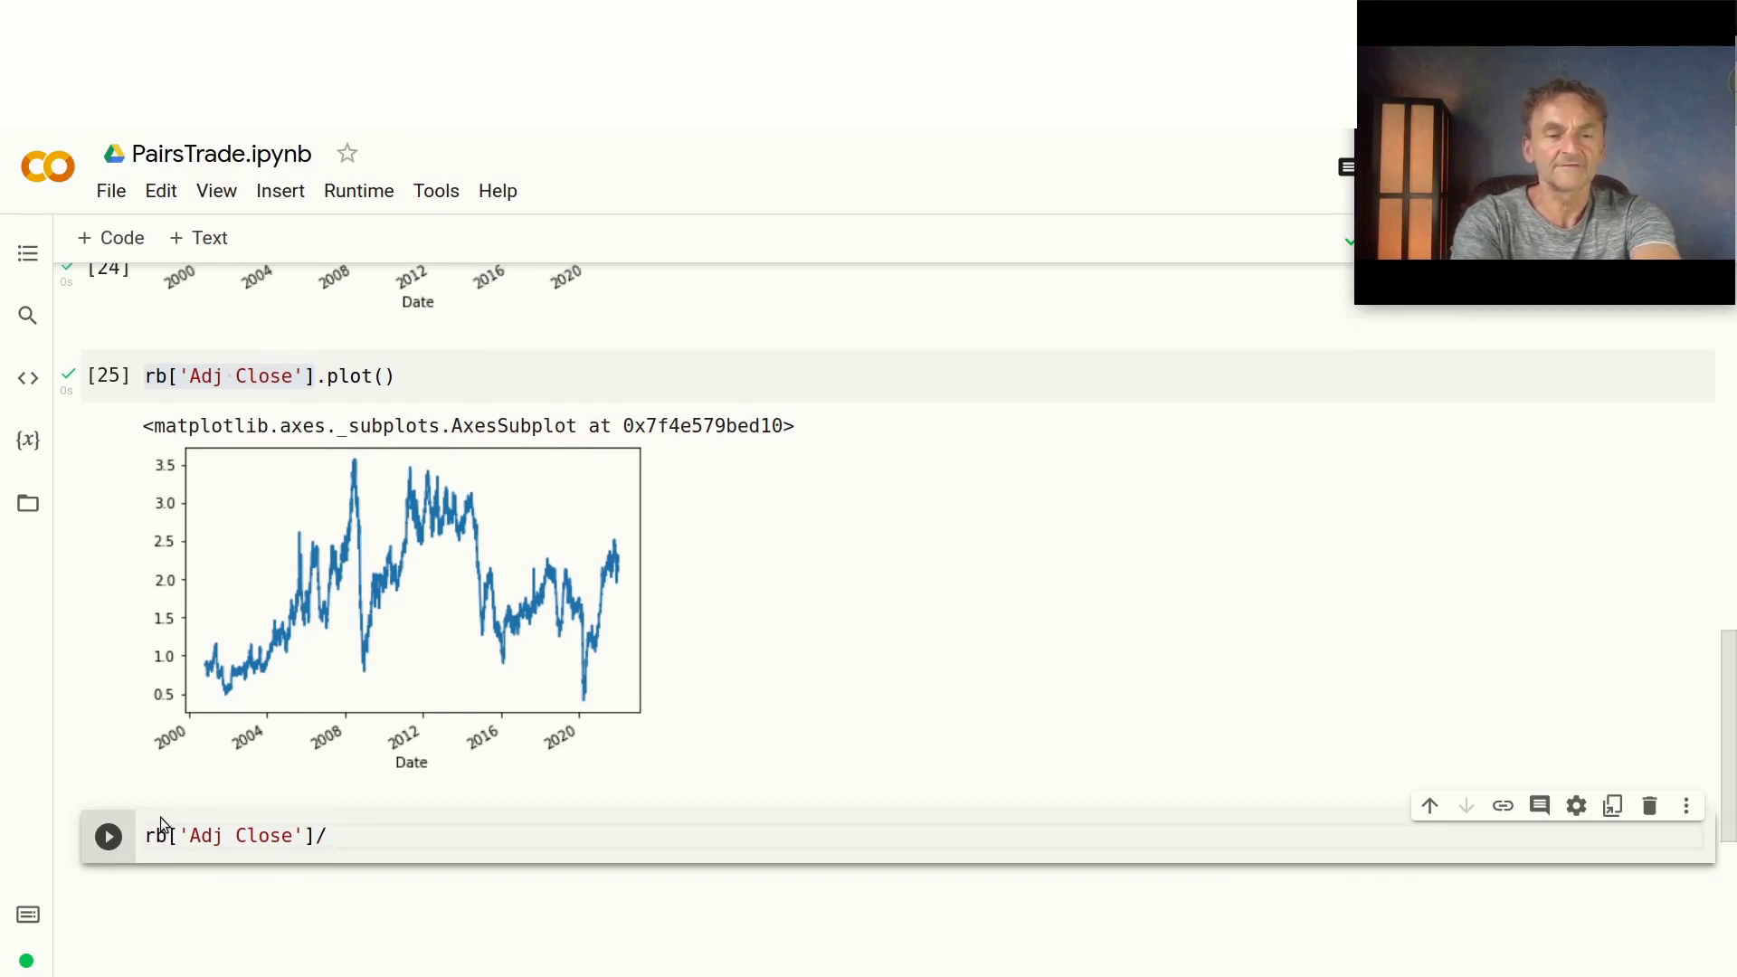
# Step: Complete the first line as (rb['Adj Close']/rb['Adj Close'].std()).plot()
pyautogui.write("rb['A")
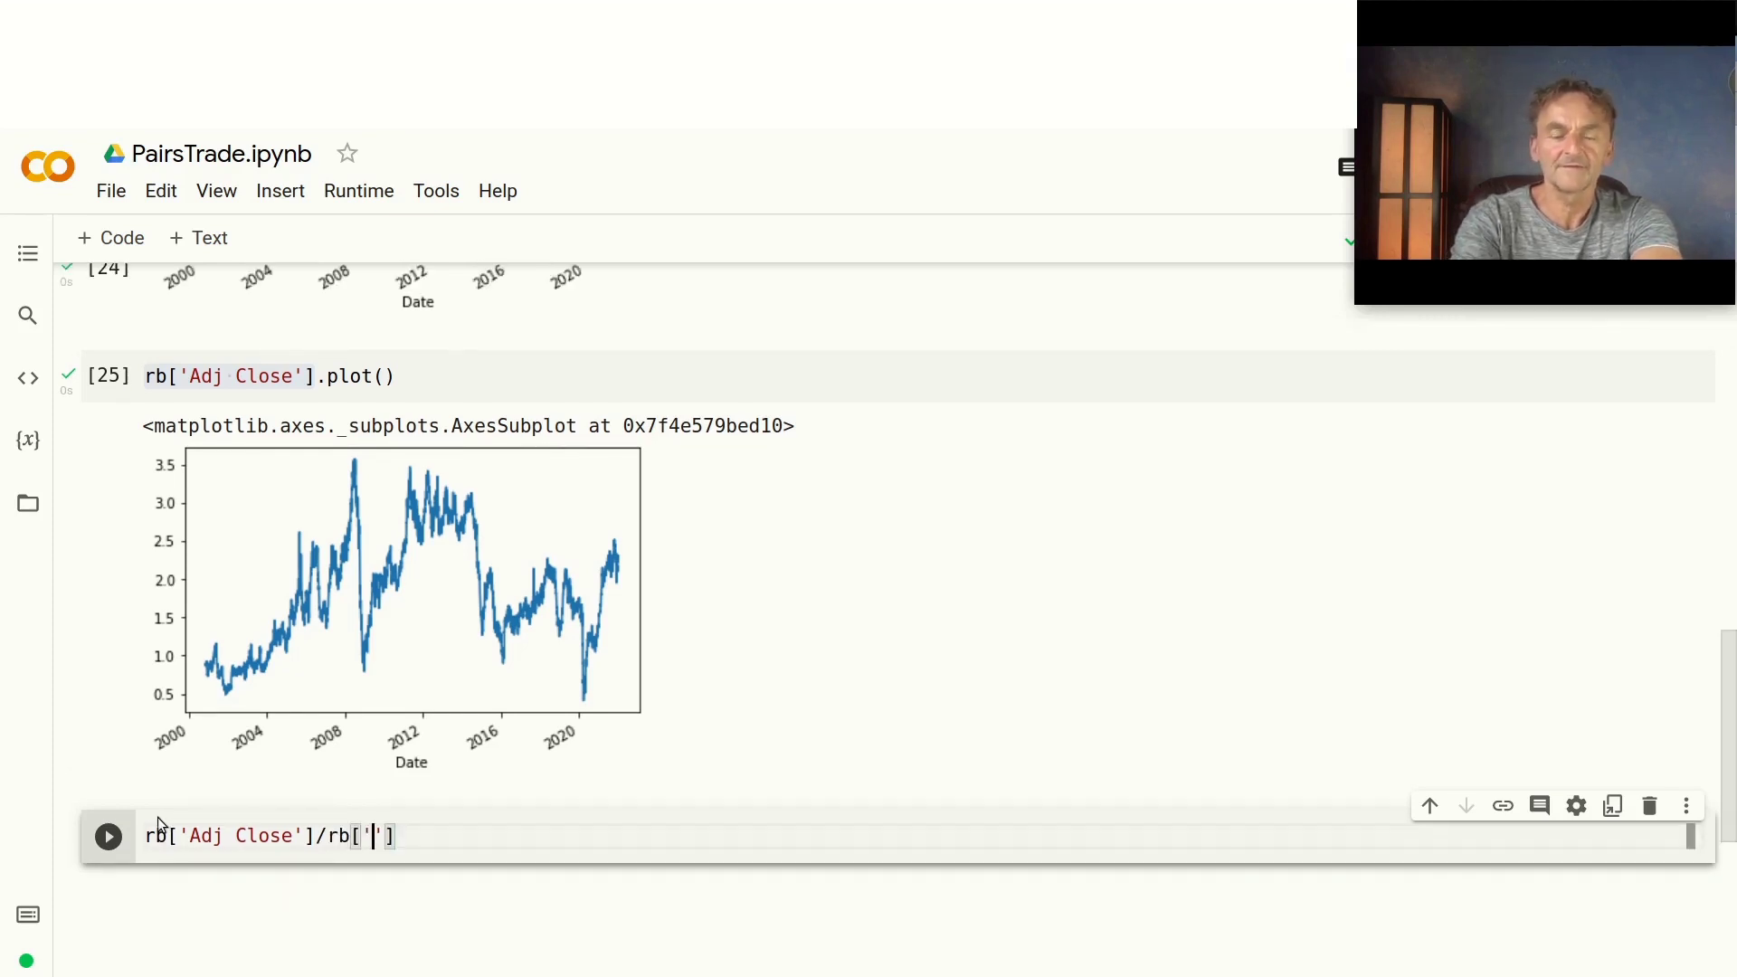
pyautogui.press('Return')
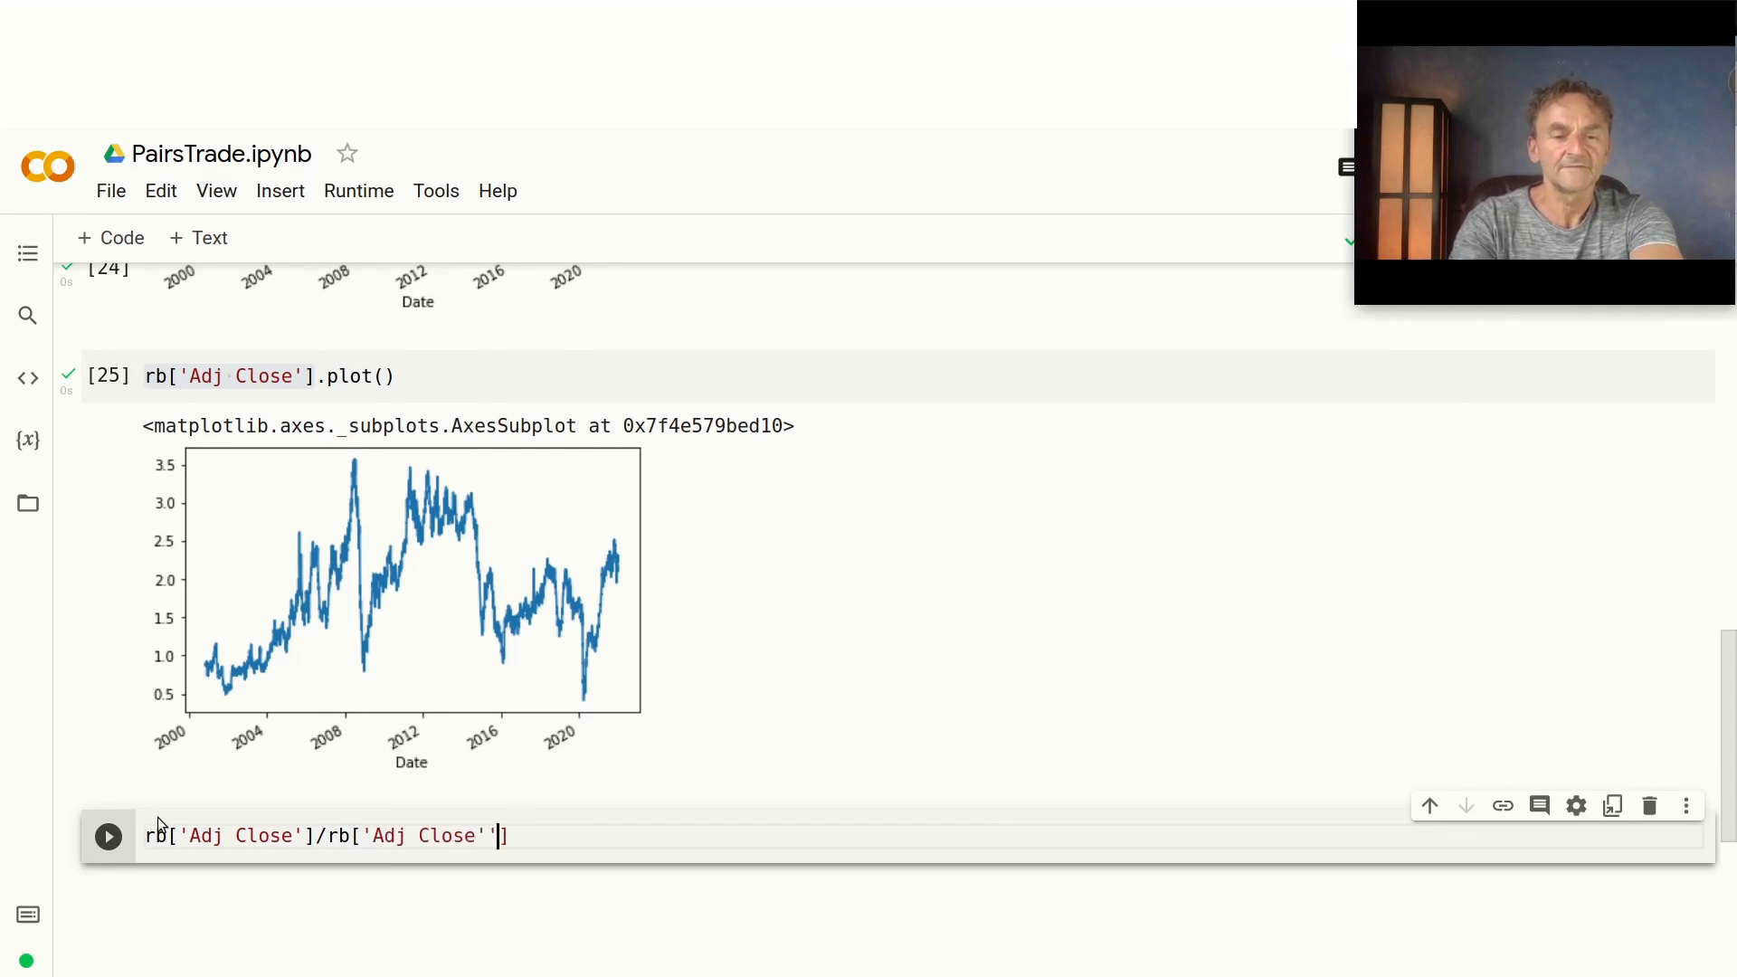
pyautogui.press('Left')
pyautogui.press('BackSpace')
pyautogui.write('.std(')
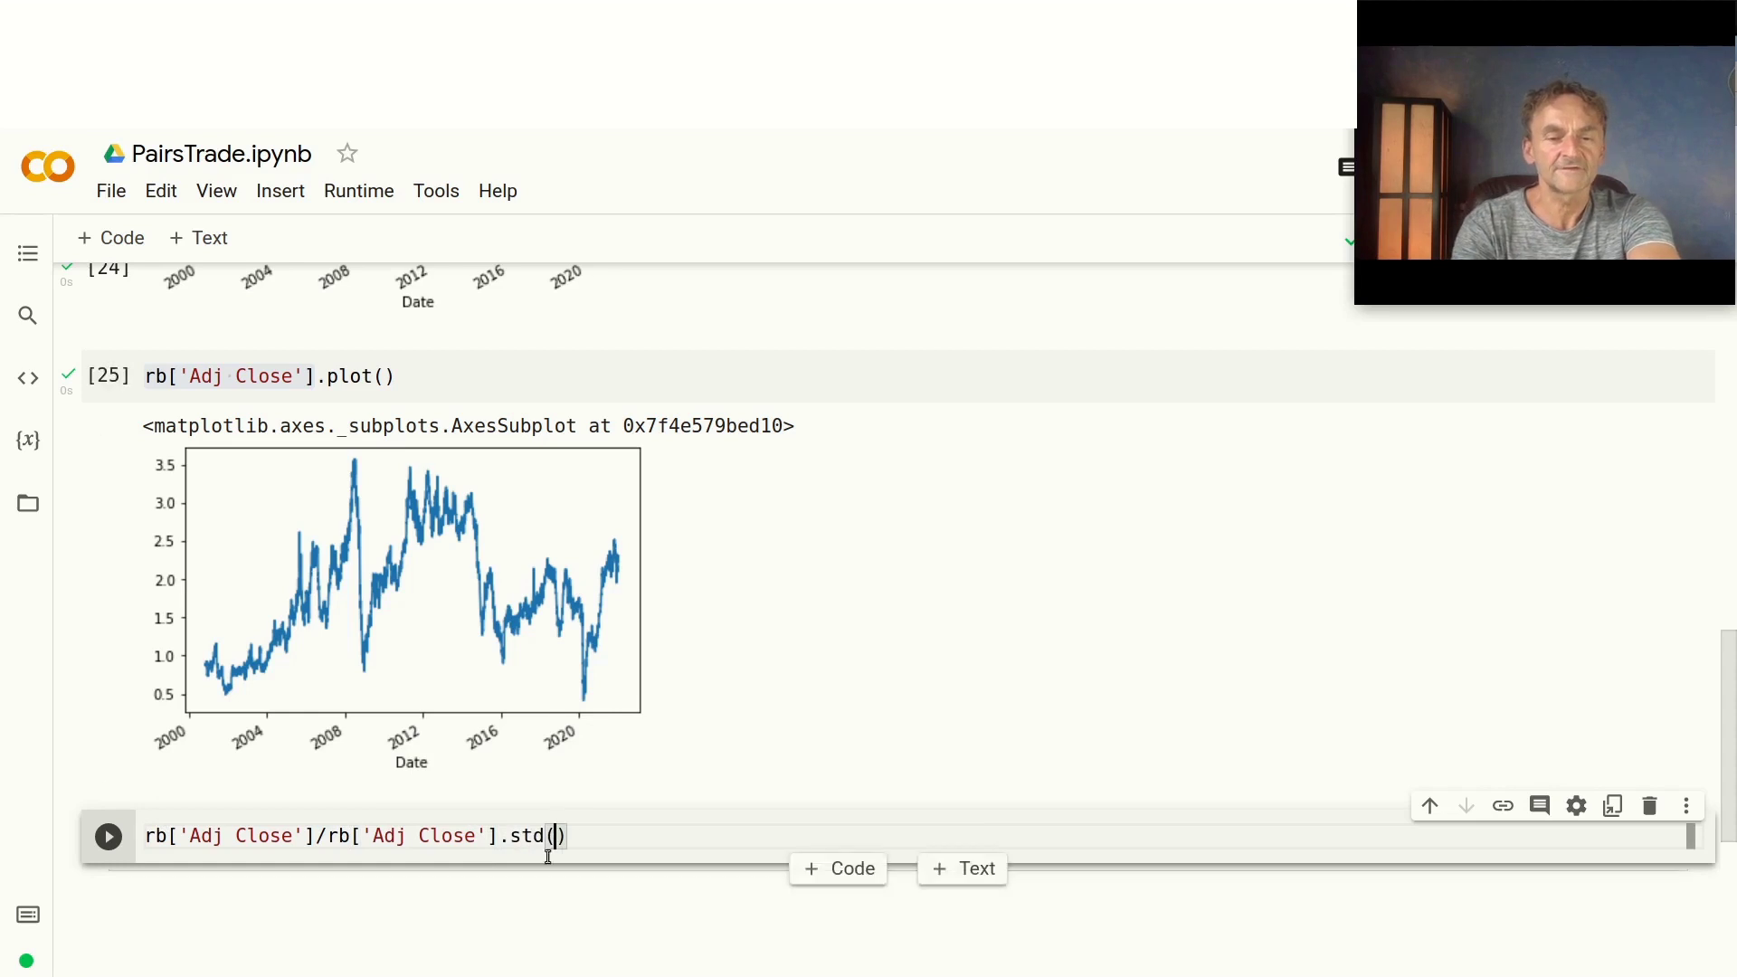
pyautogui.moveTo(567, 835); pyautogui.dragTo(103, 841)
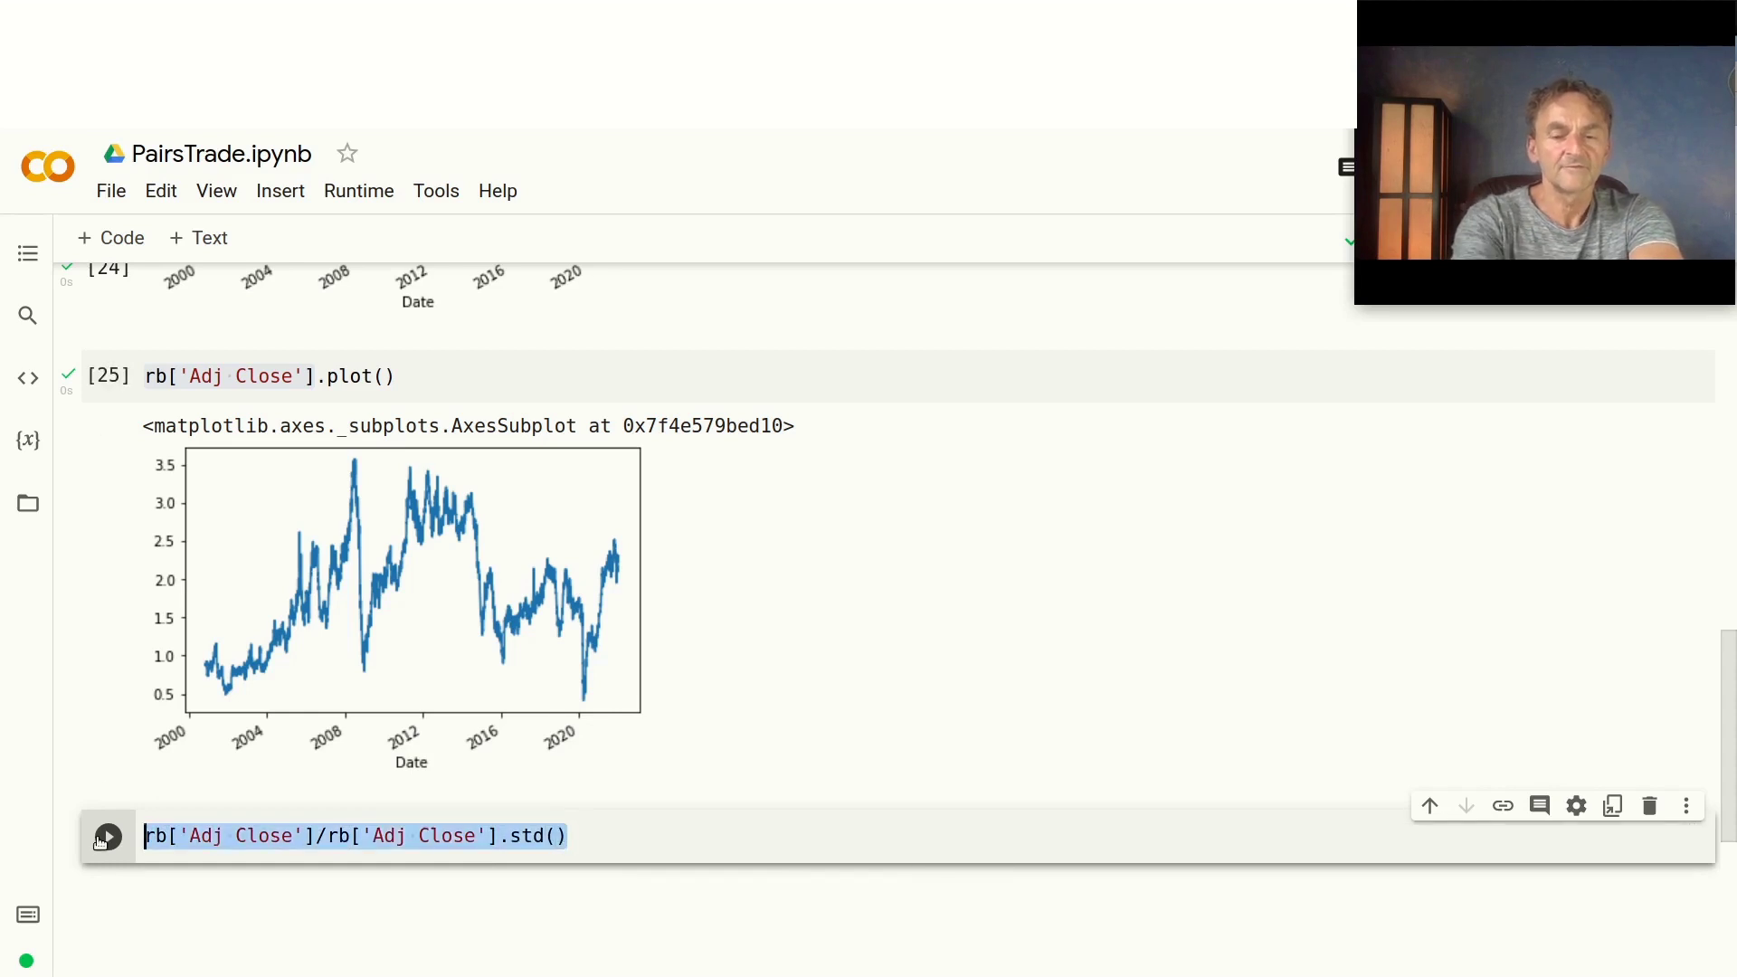
pyautogui.write('(')
pyautogui.click(621, 842)
pyautogui.write('.')
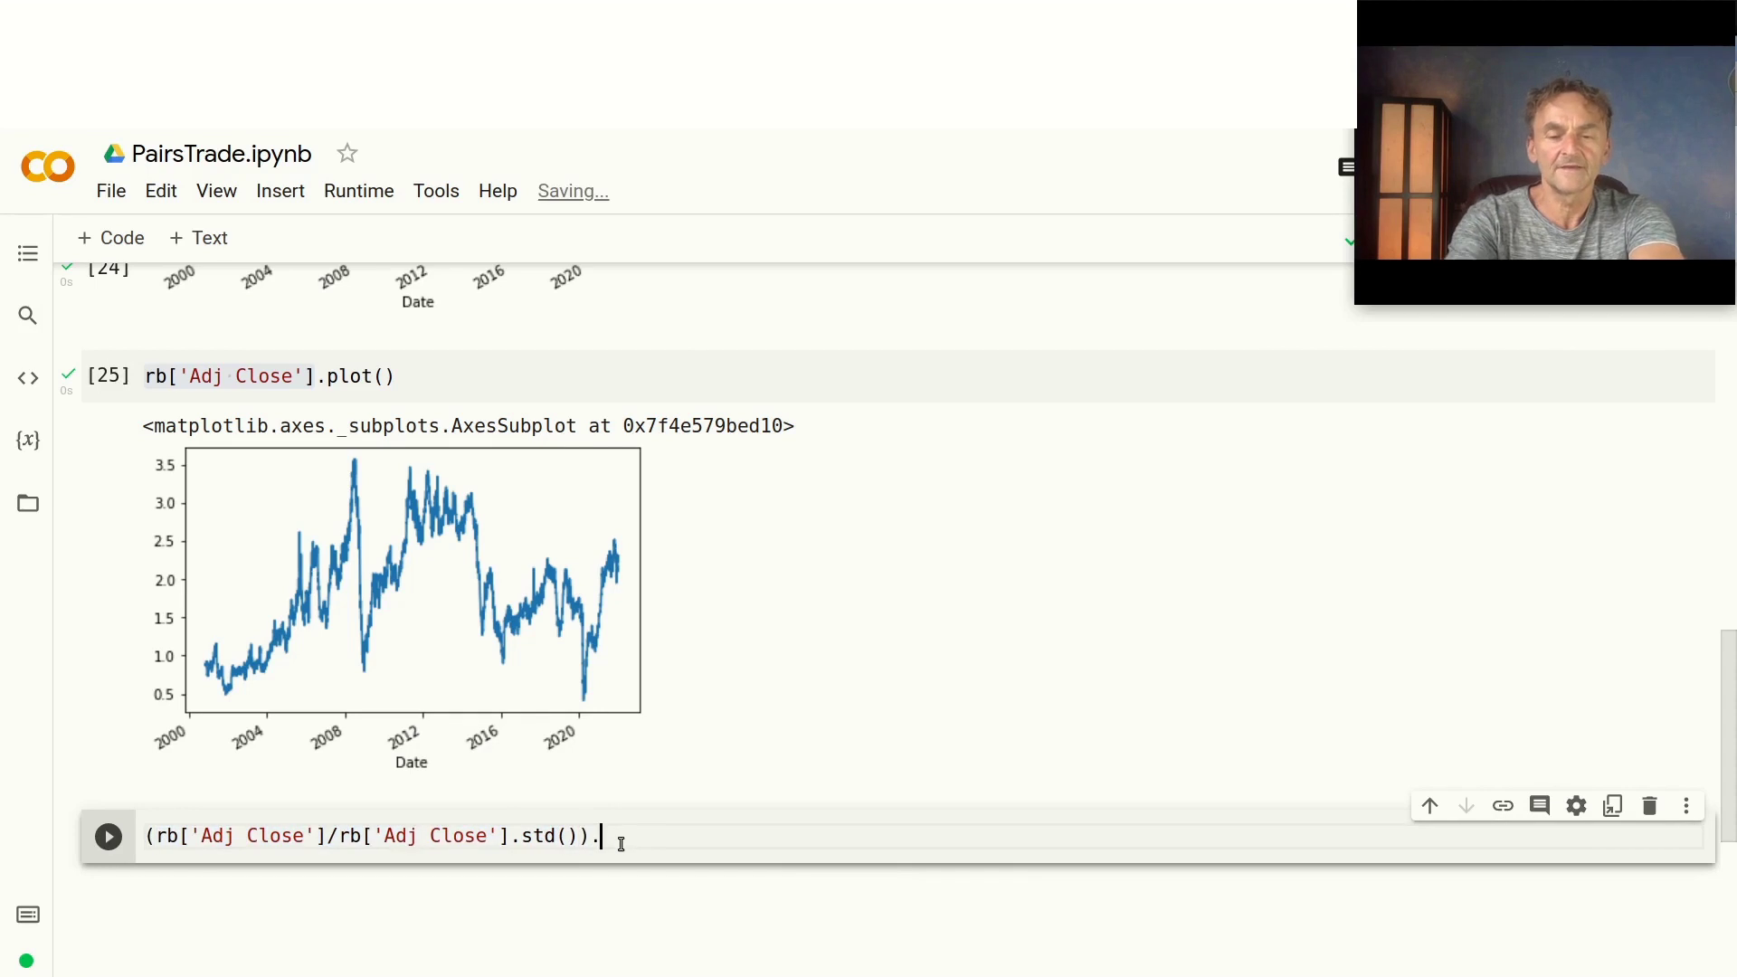
pyautogui.write('plot()')
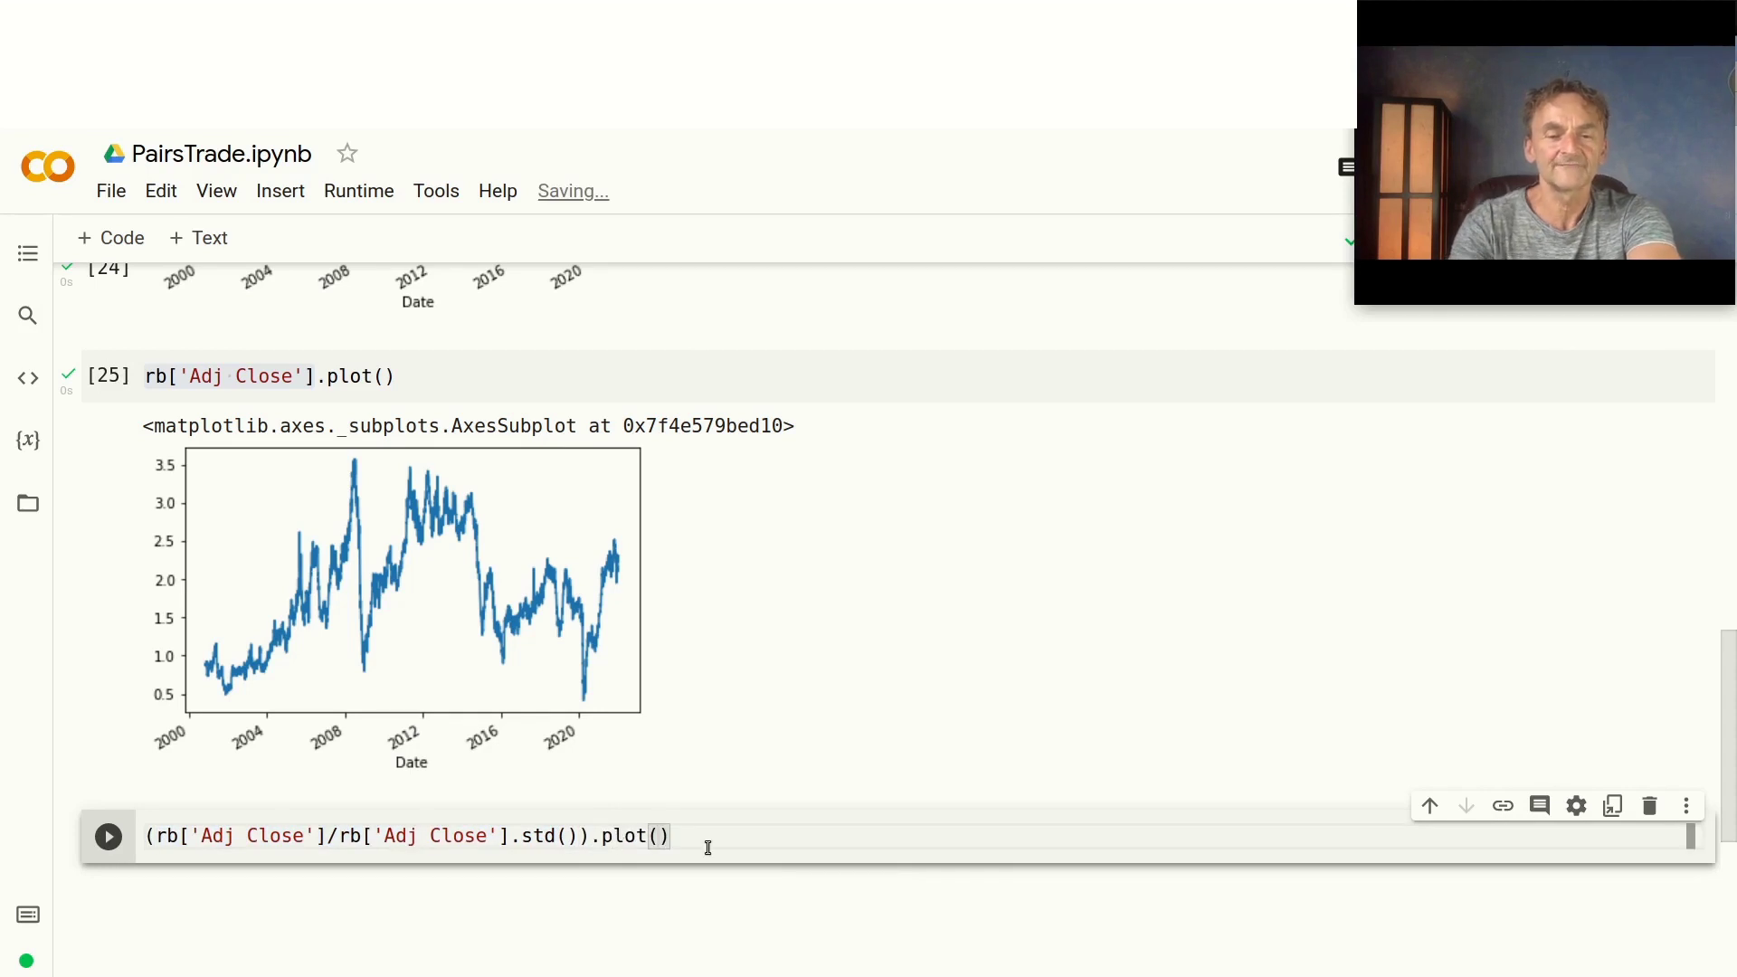
# Step: Duplicate the line for cl, then run the cell to overlay both std-normalized series
pyautogui.moveTo(671, 836); pyautogui.dragTo(157, 833)
pyautogui.hotkey('ctrl', 'c')
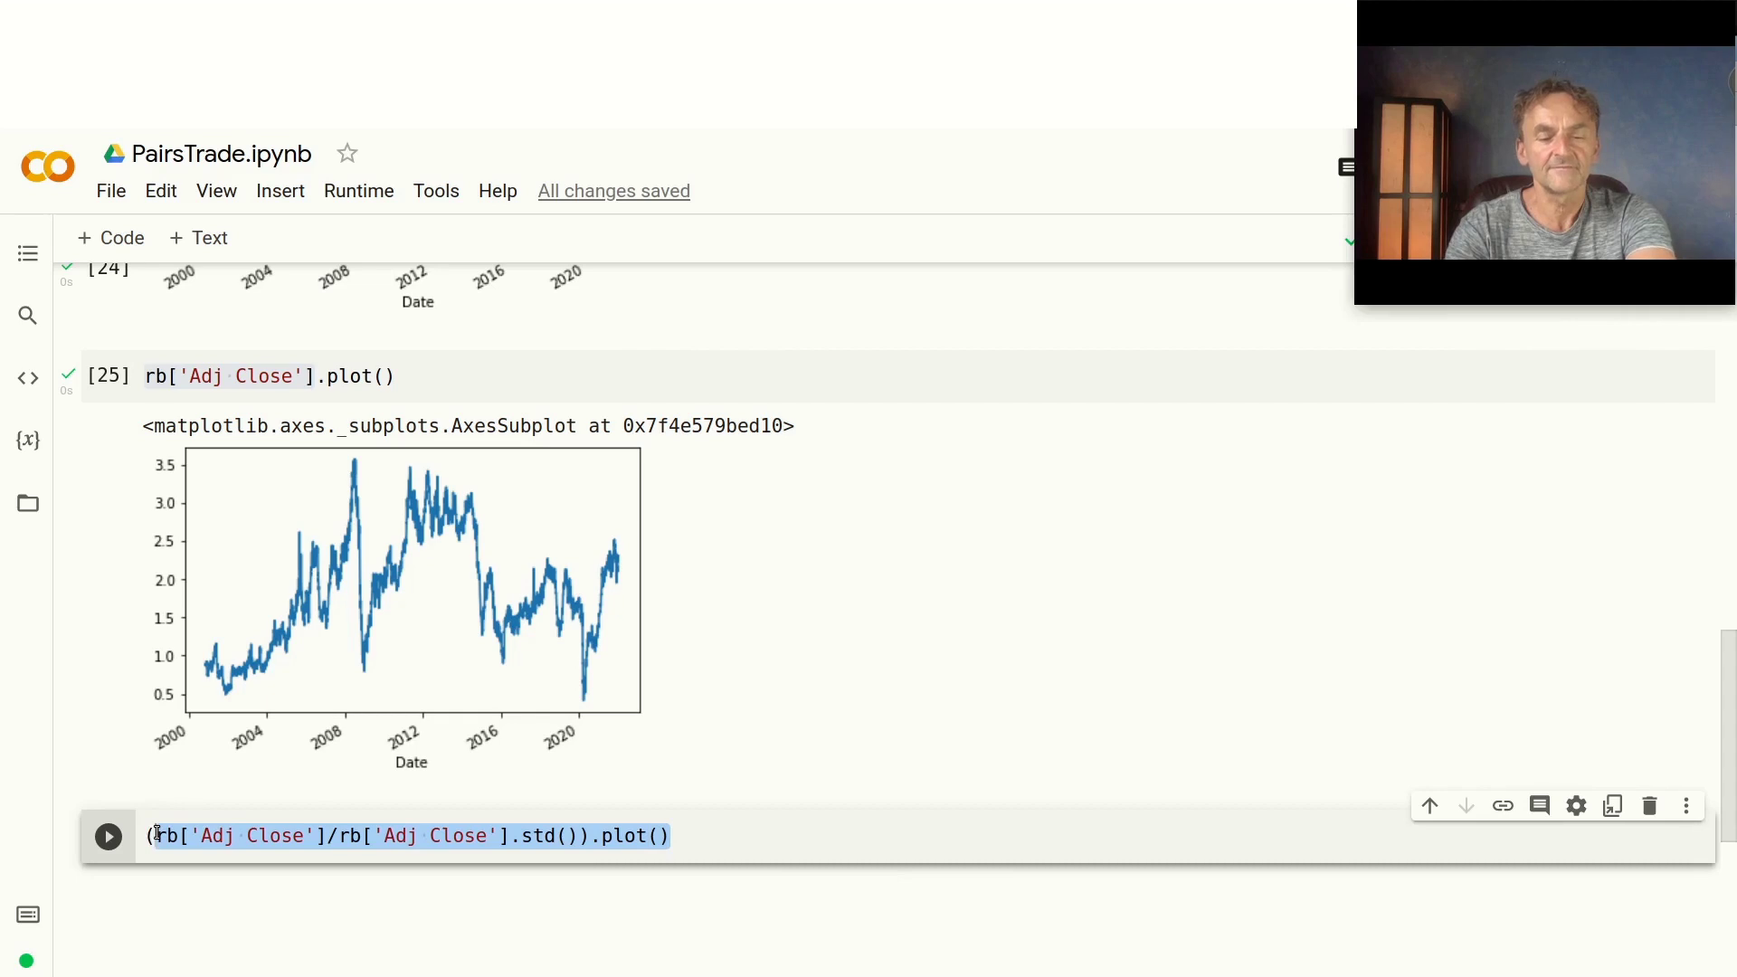
pyautogui.click(710, 834)
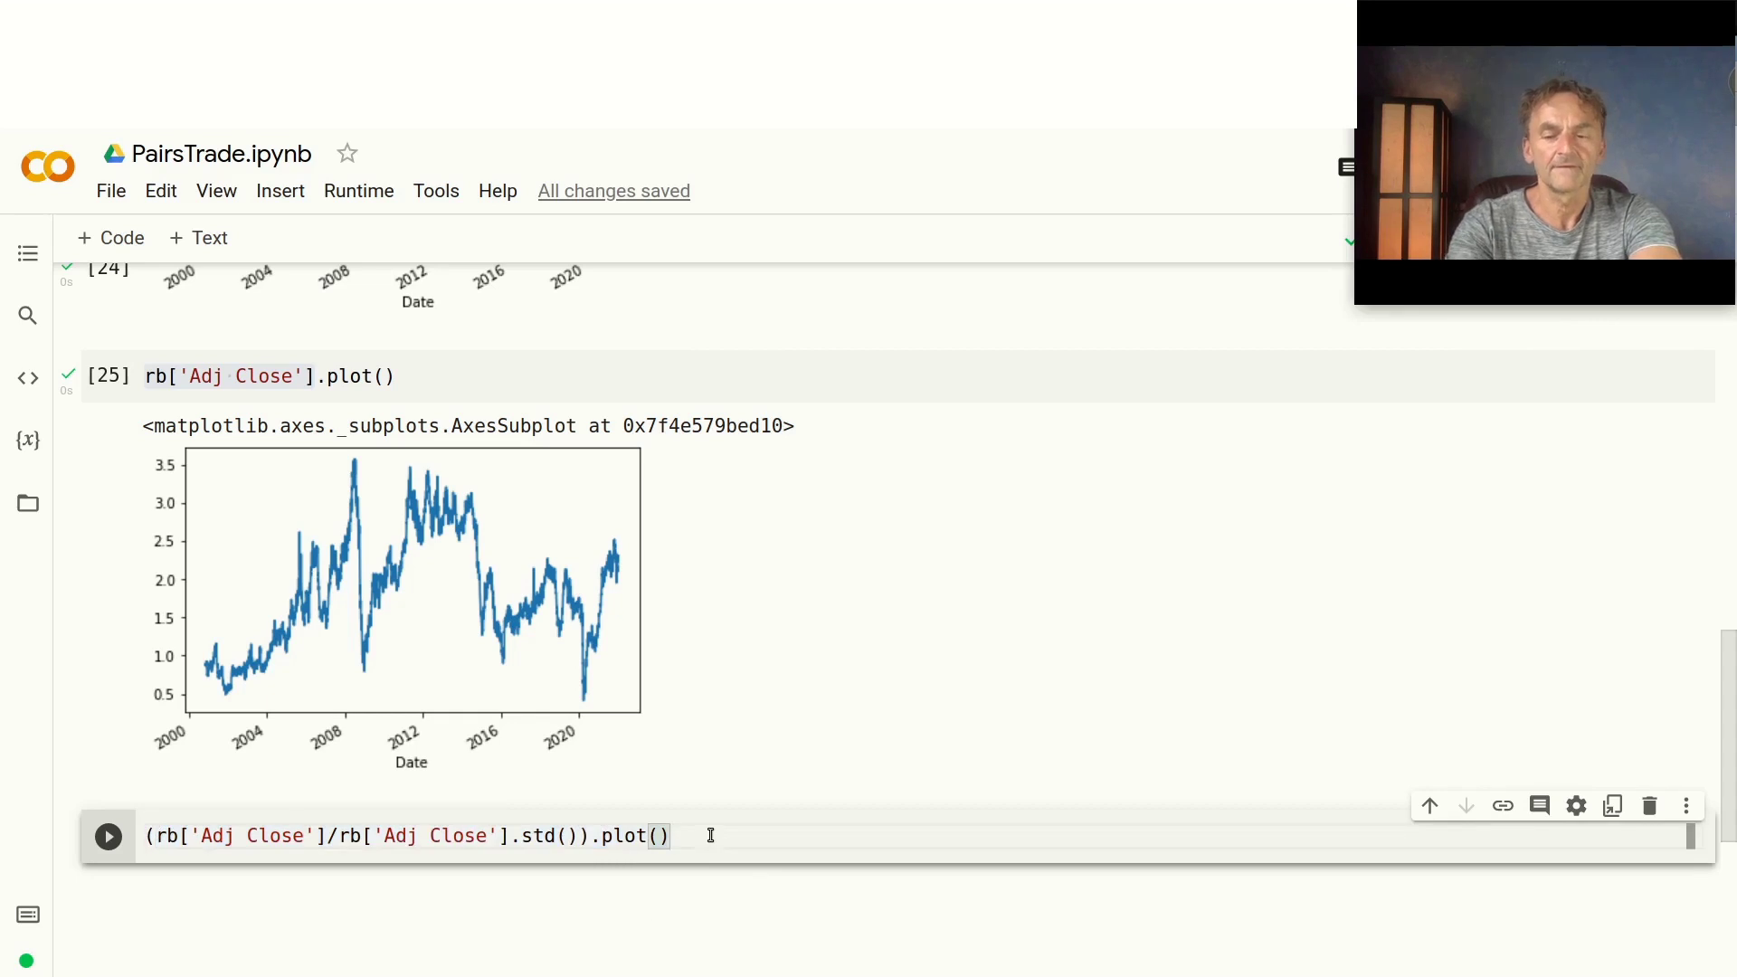
pyautogui.press('Return')
pyautogui.hotkey('ctrl', 'v')
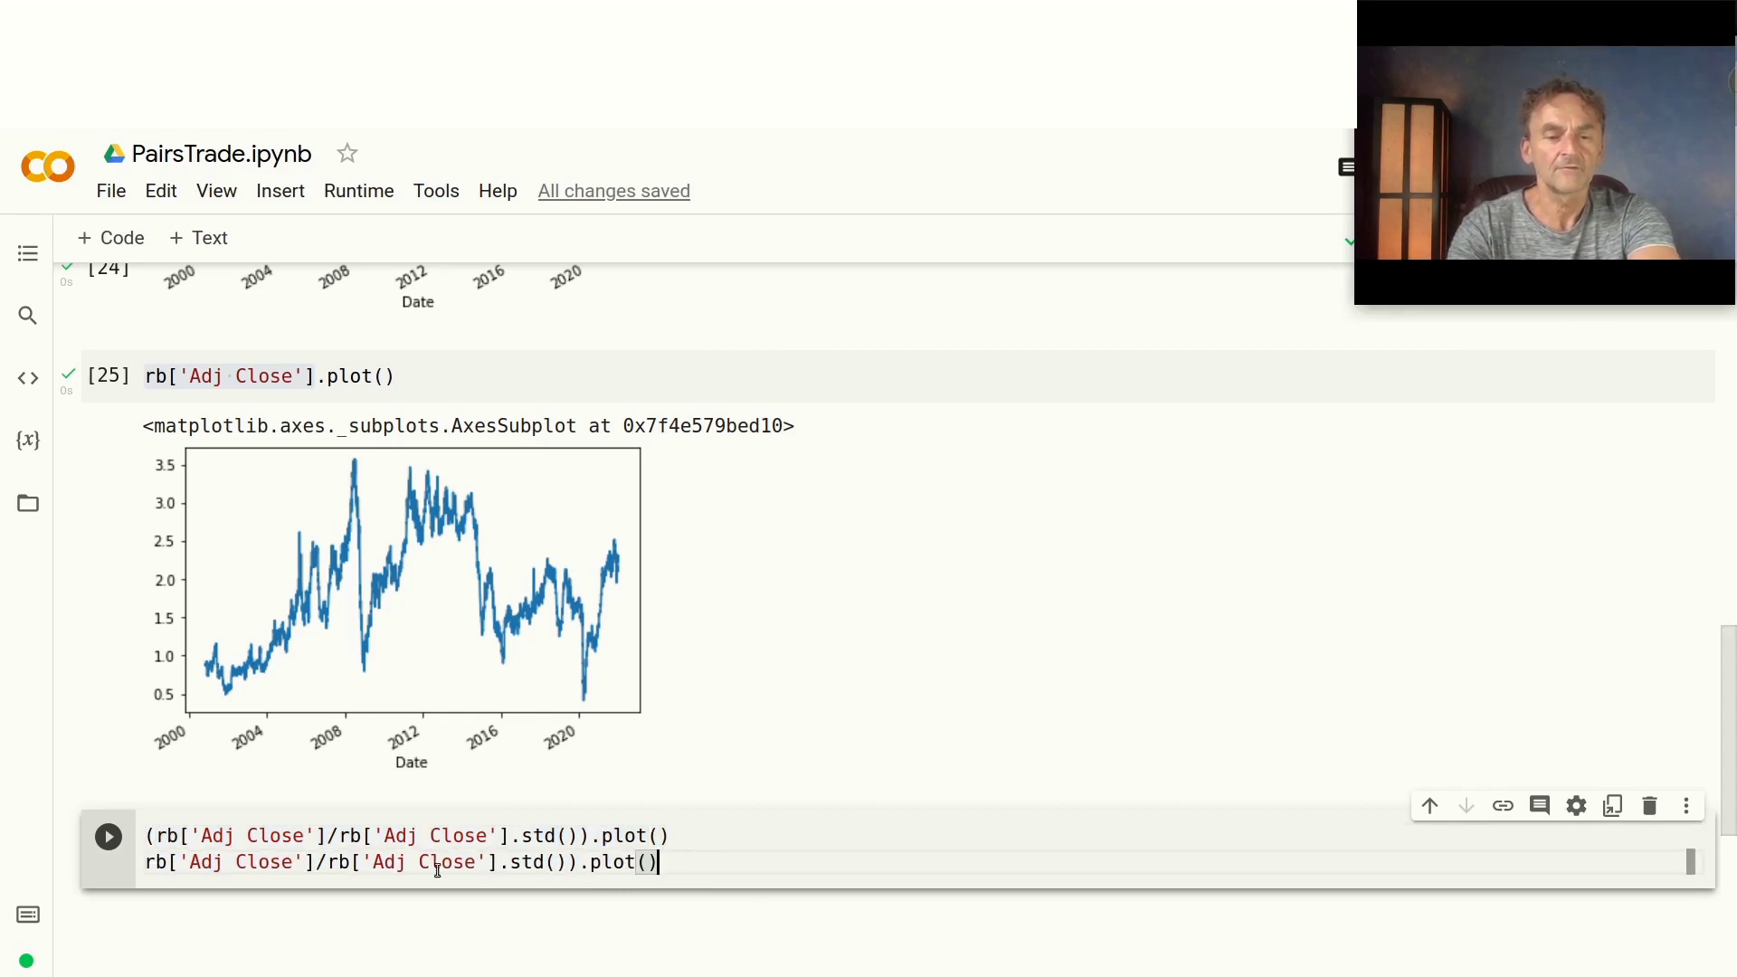
pyautogui.click(147, 866)
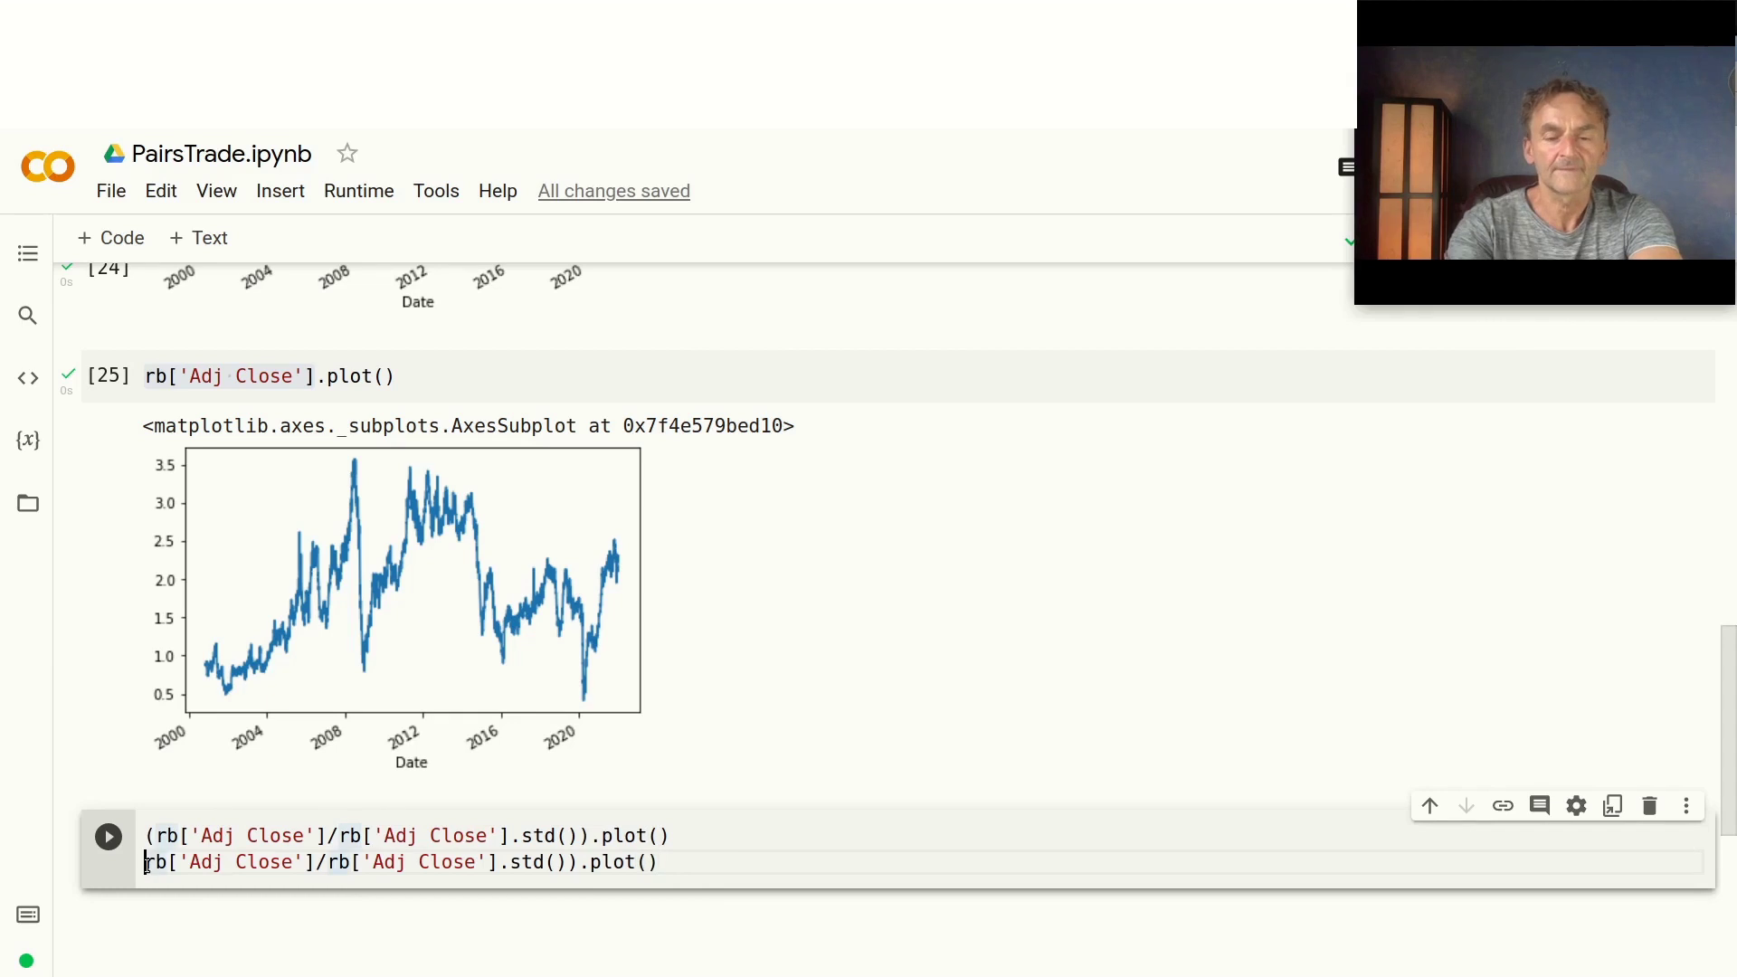
pyautogui.write('(')
pyautogui.press('Right')
pyautogui.press('Right')
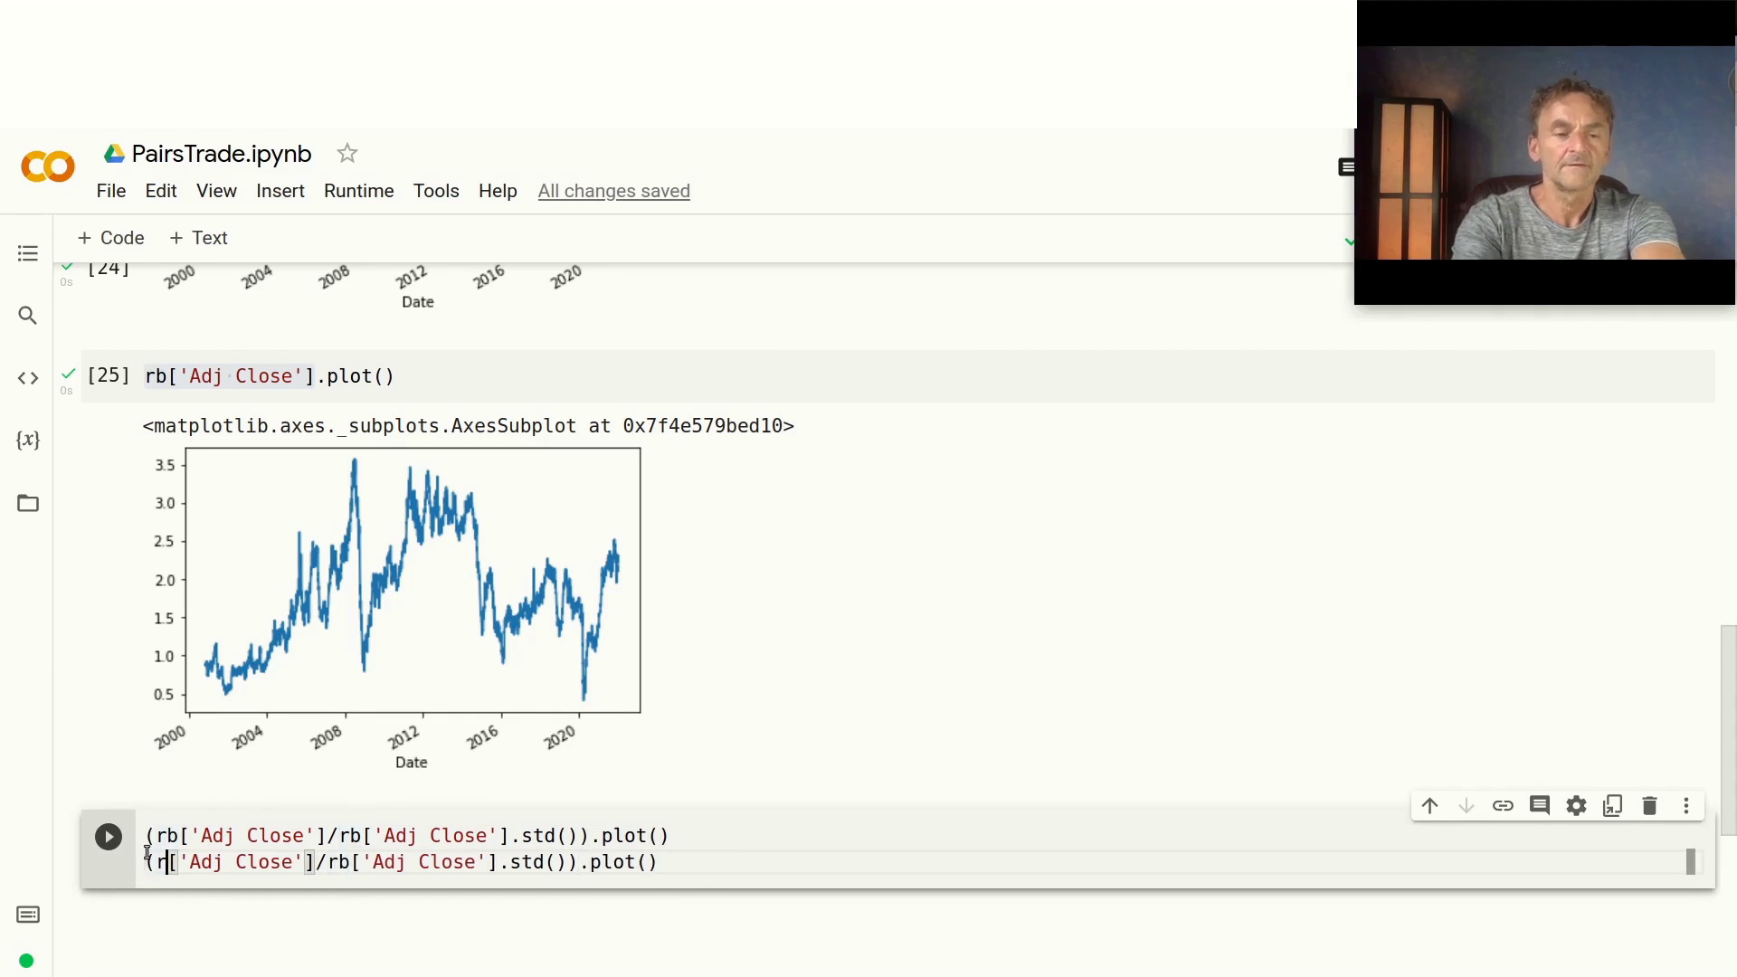
pyautogui.press('BackSpace')
pyautogui.write('cl')
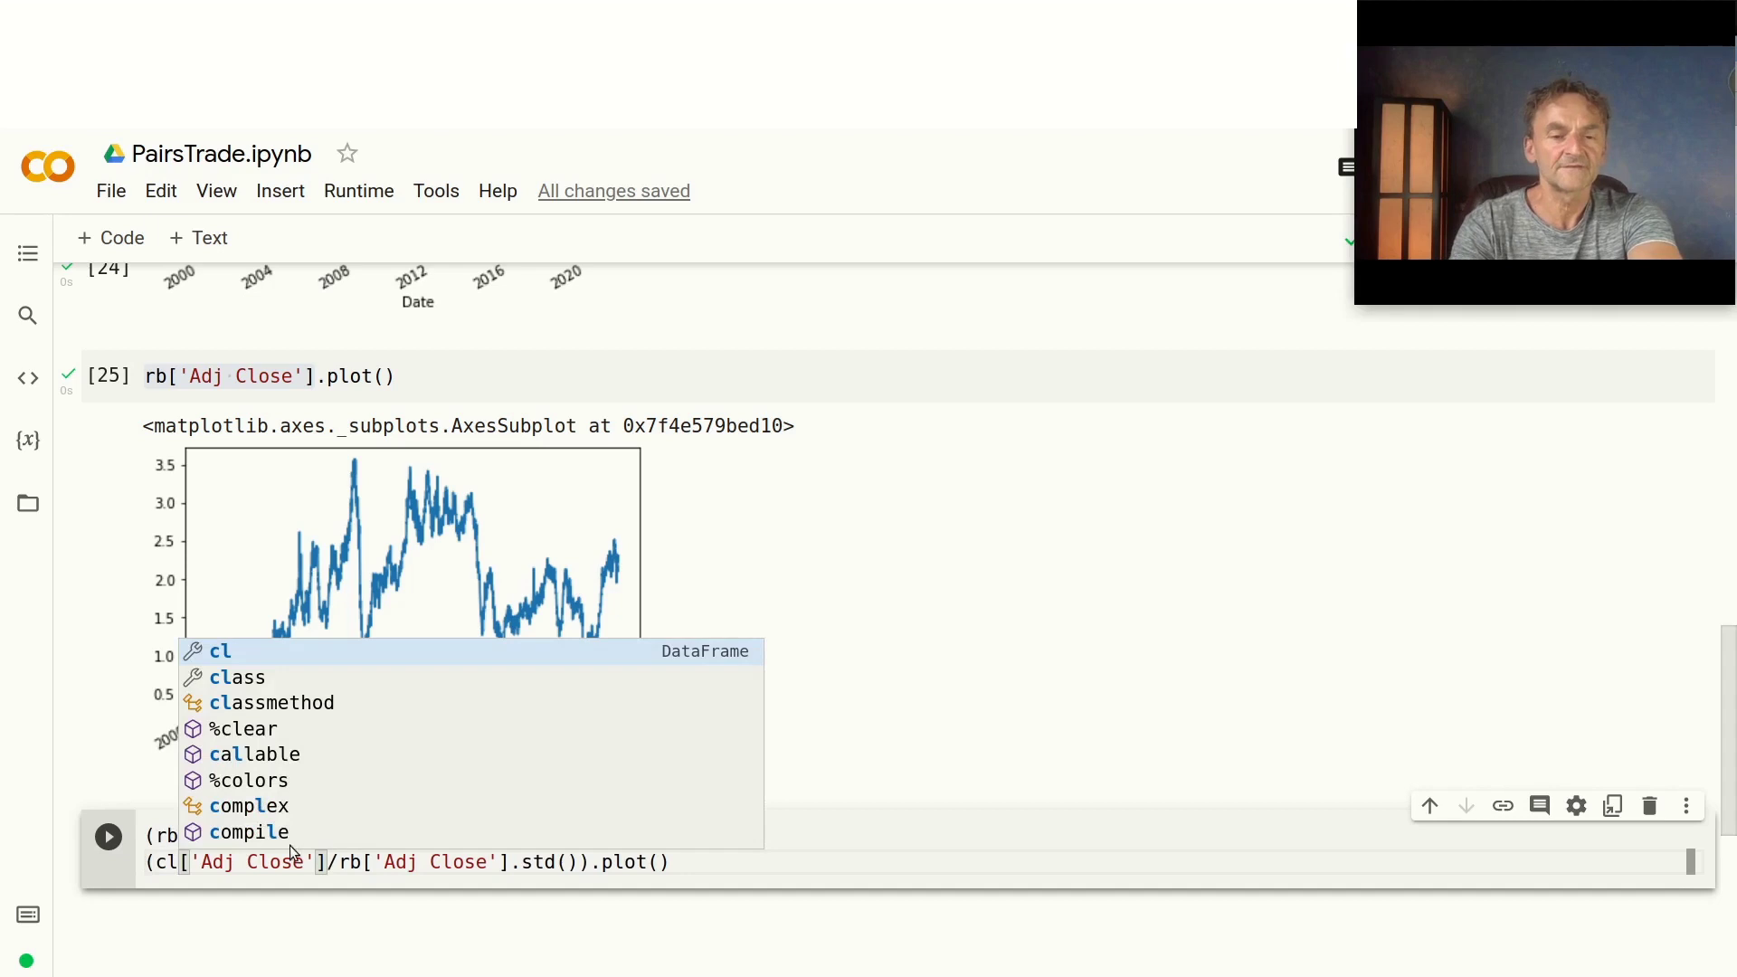
pyautogui.click(364, 864)
pyautogui.press('BackSpace')
pyautogui.press('BackSpace')
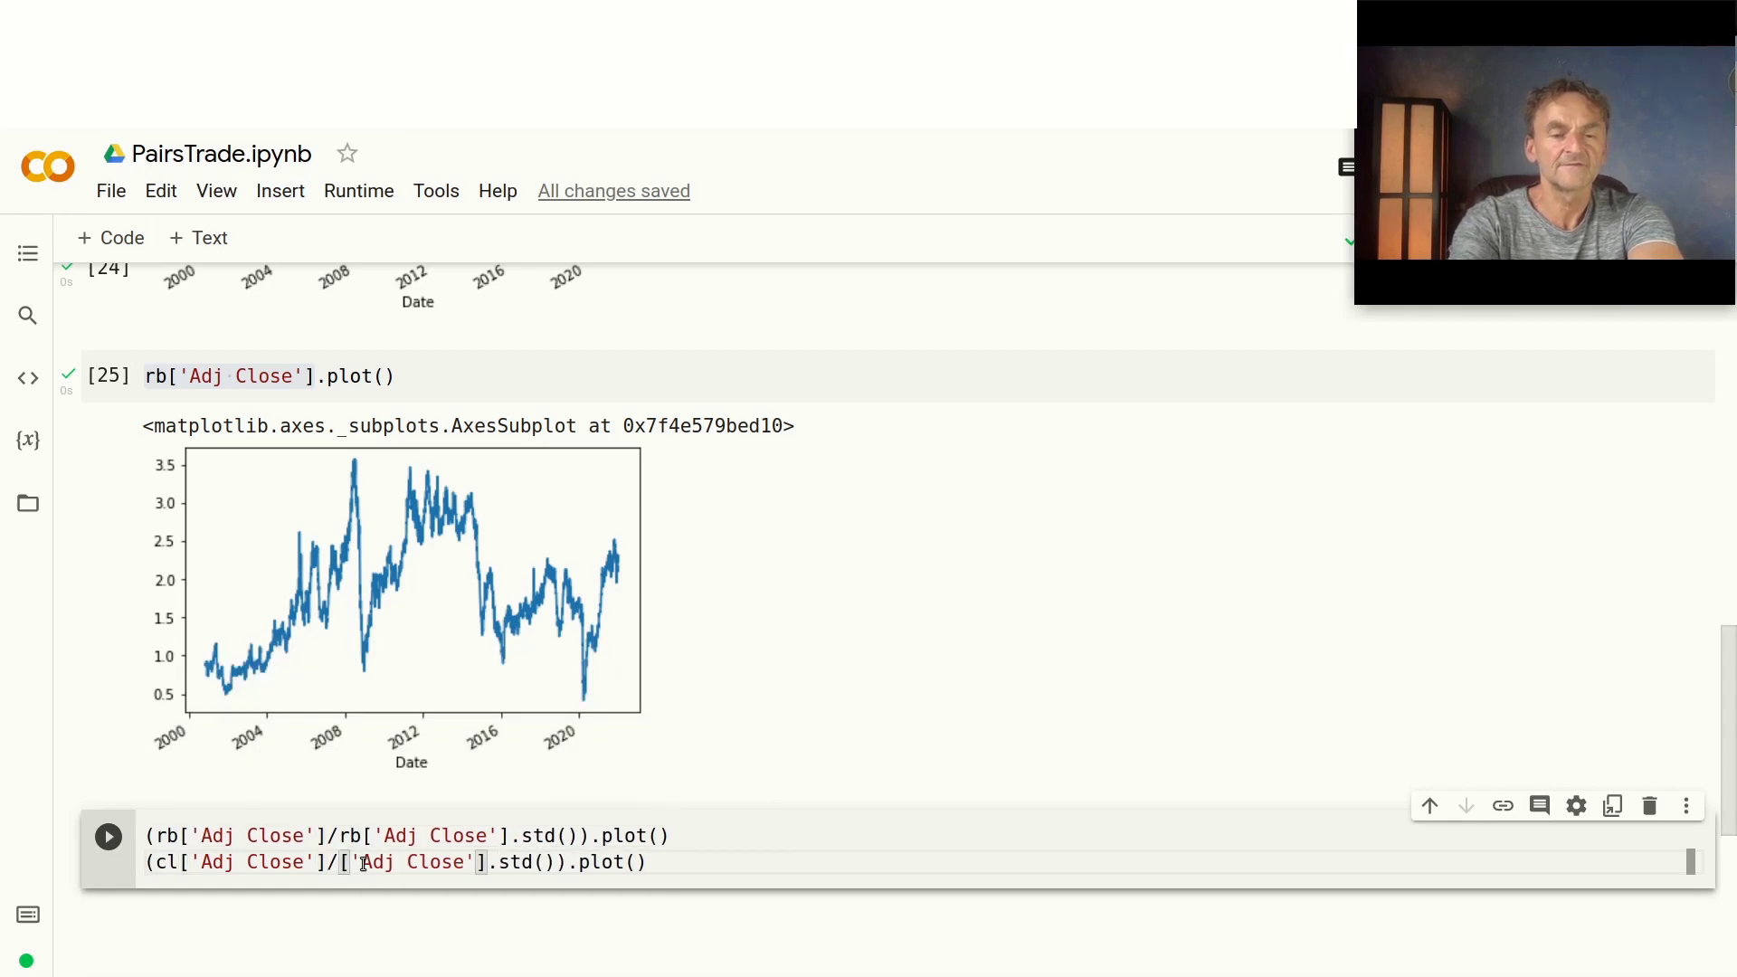
pyautogui.write('cl')
pyautogui.hotkey('shift', 'Return')
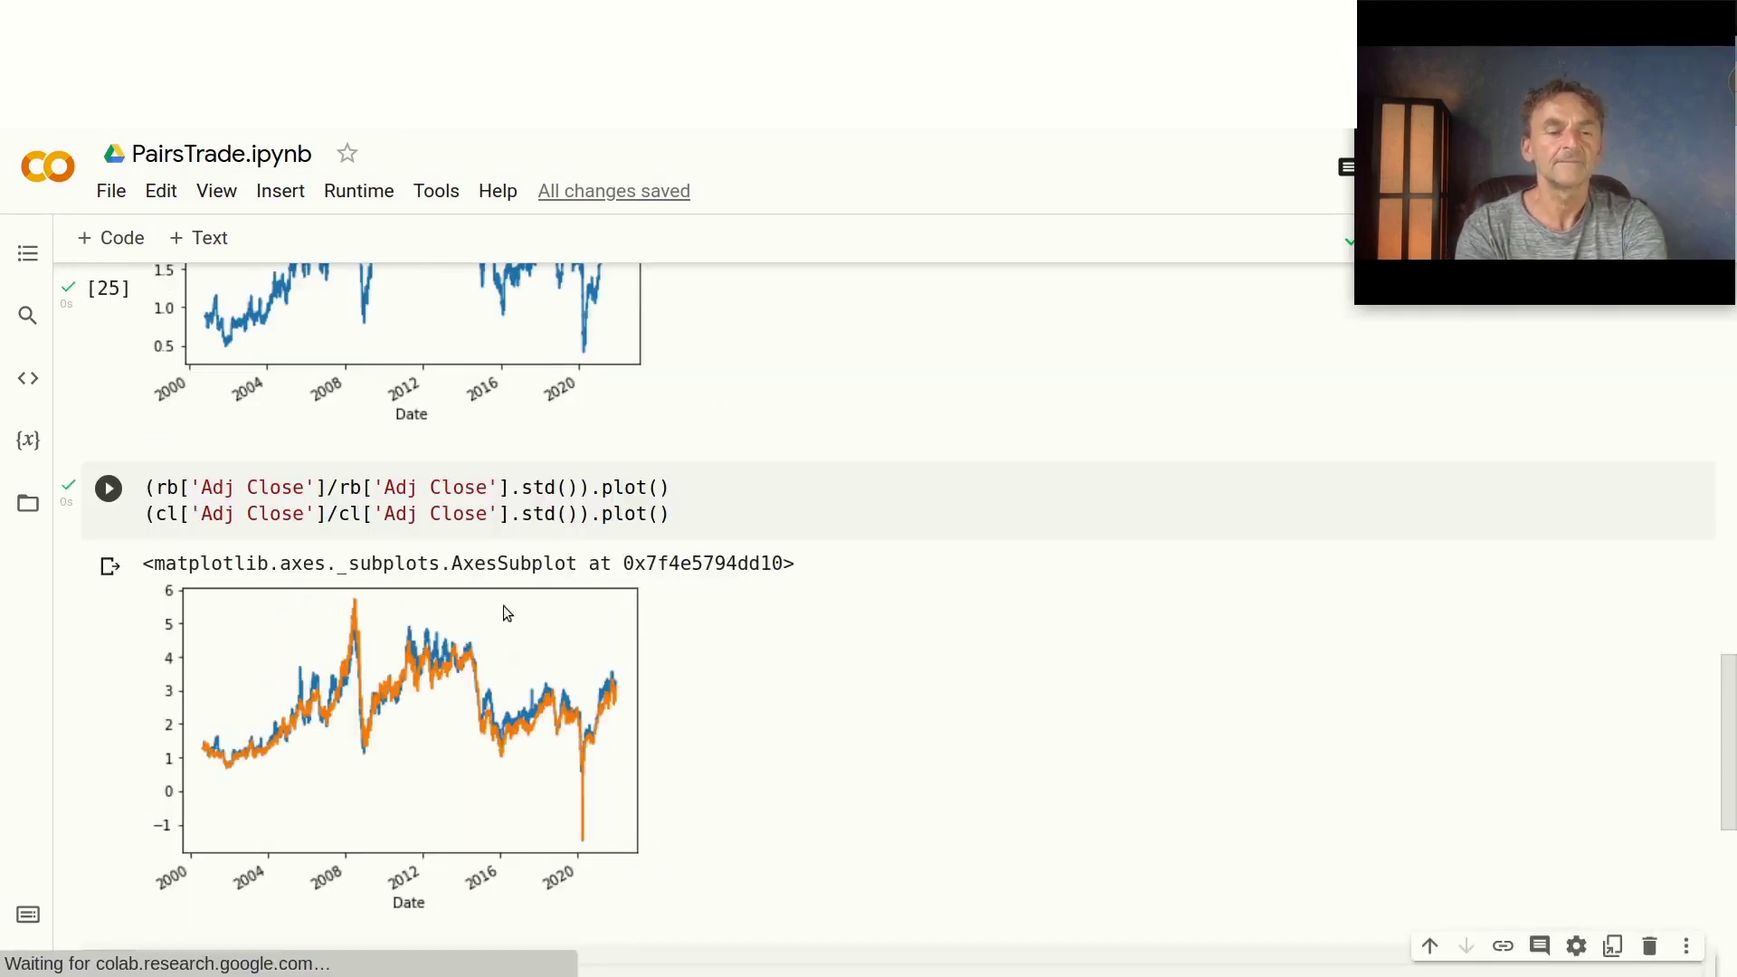
pyautogui.scroll(1, 564, 521)
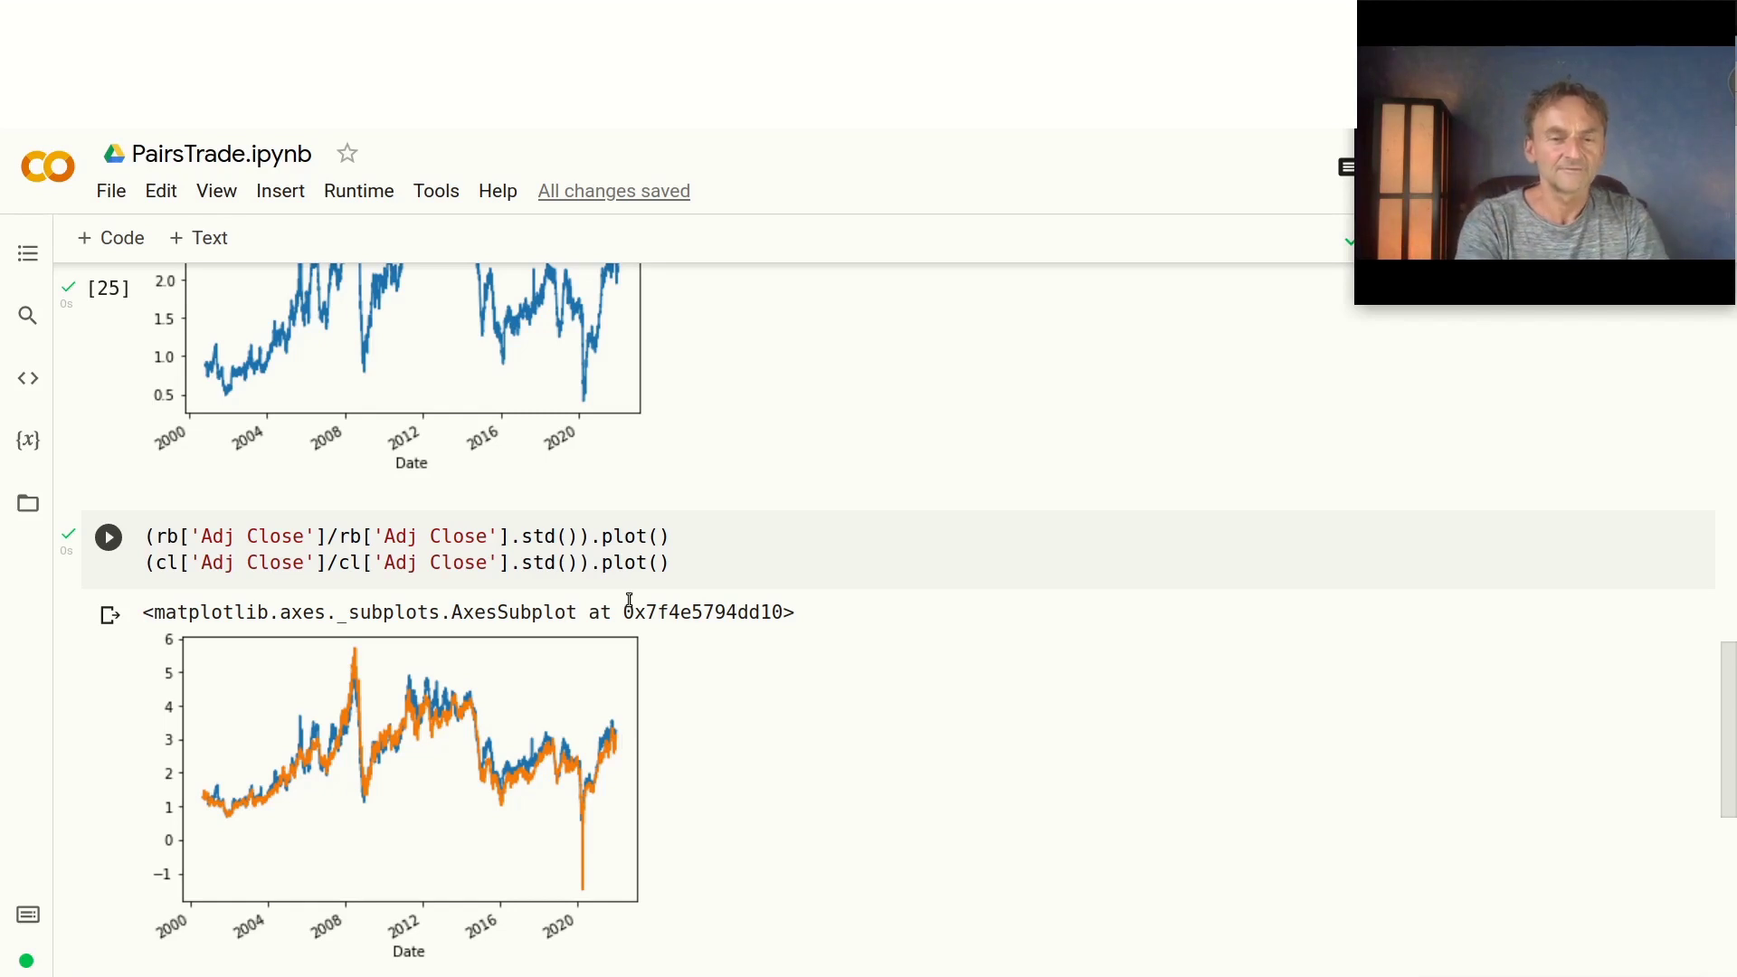
# Step: In a new cell, write the normalized CL expression minus the normalized RB expression
pyautogui.moveTo(580, 538); pyautogui.dragTo(155, 538)
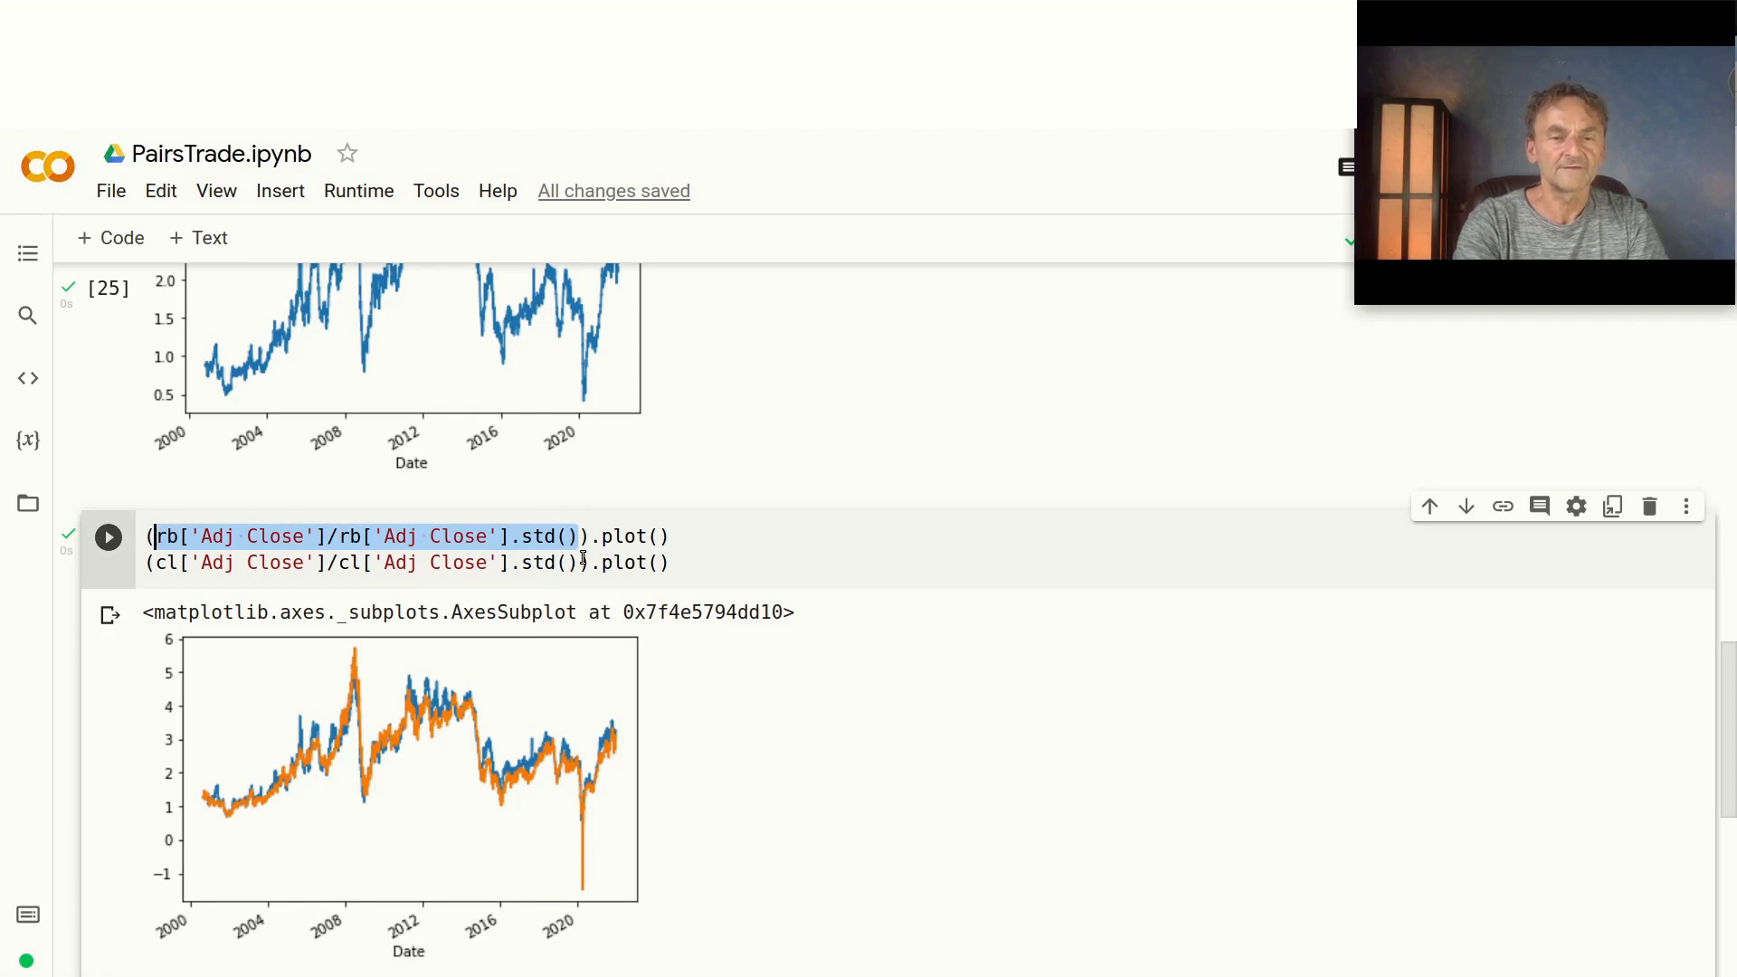
pyautogui.moveTo(579, 563); pyautogui.dragTo(158, 563)
pyautogui.hotkey('ctrl', 'c')
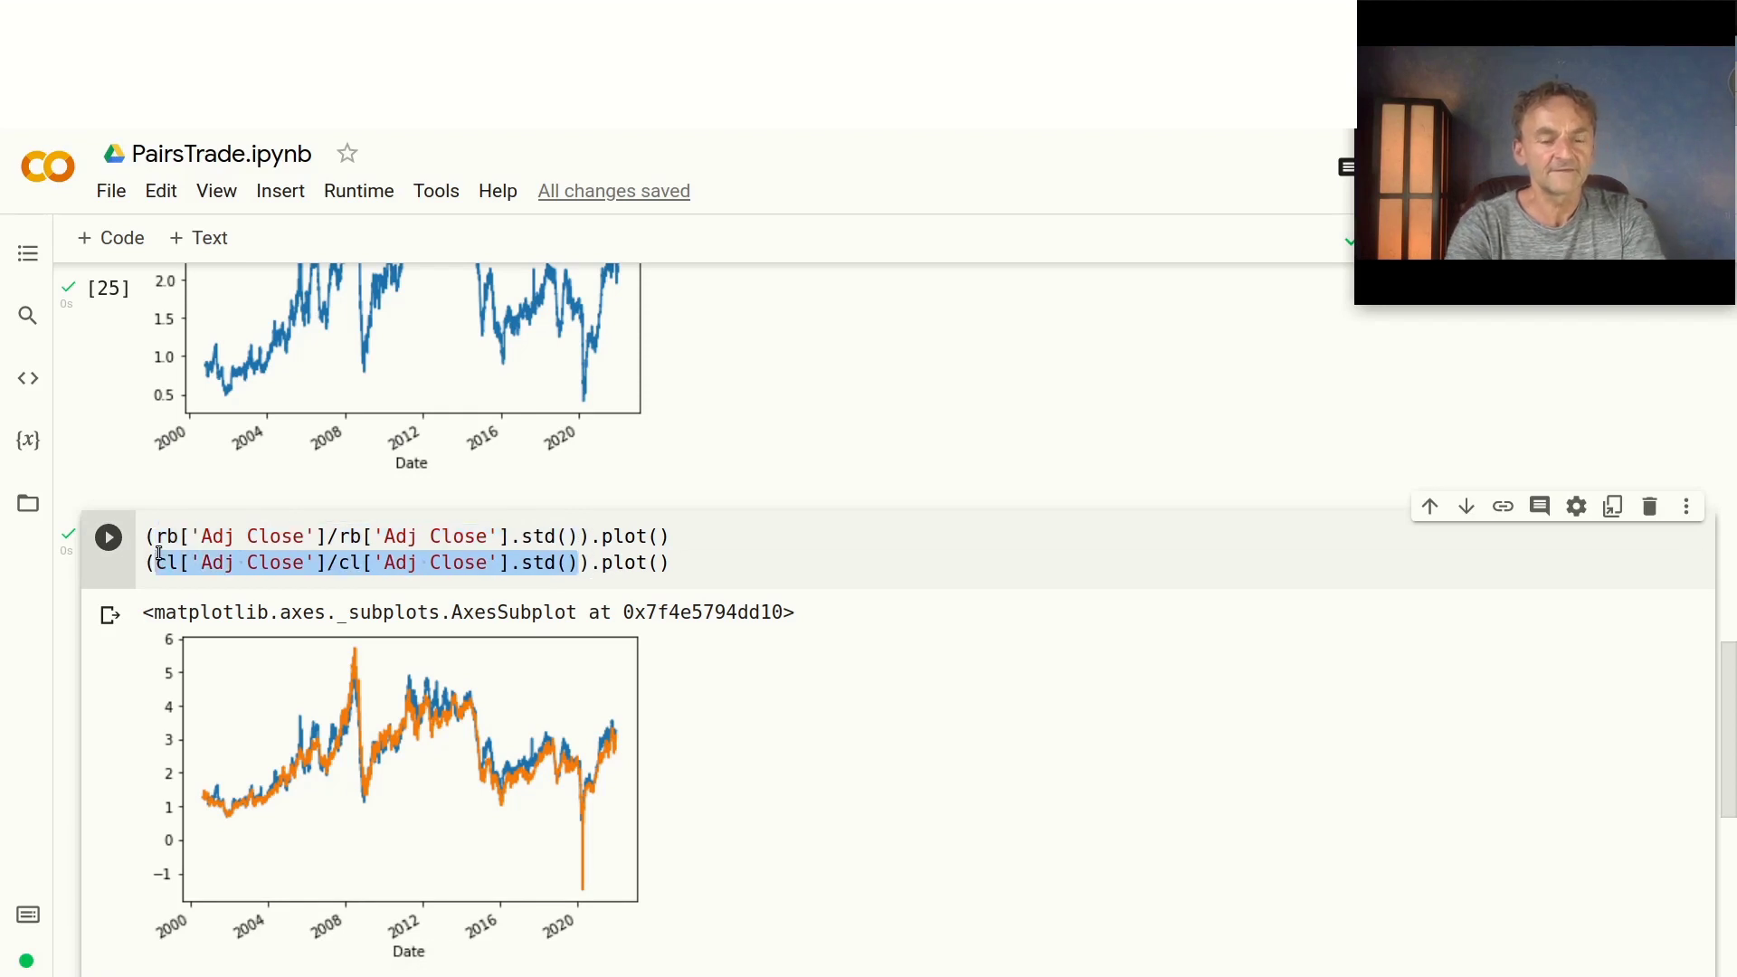
pyautogui.hotkey('shift', 'Return')
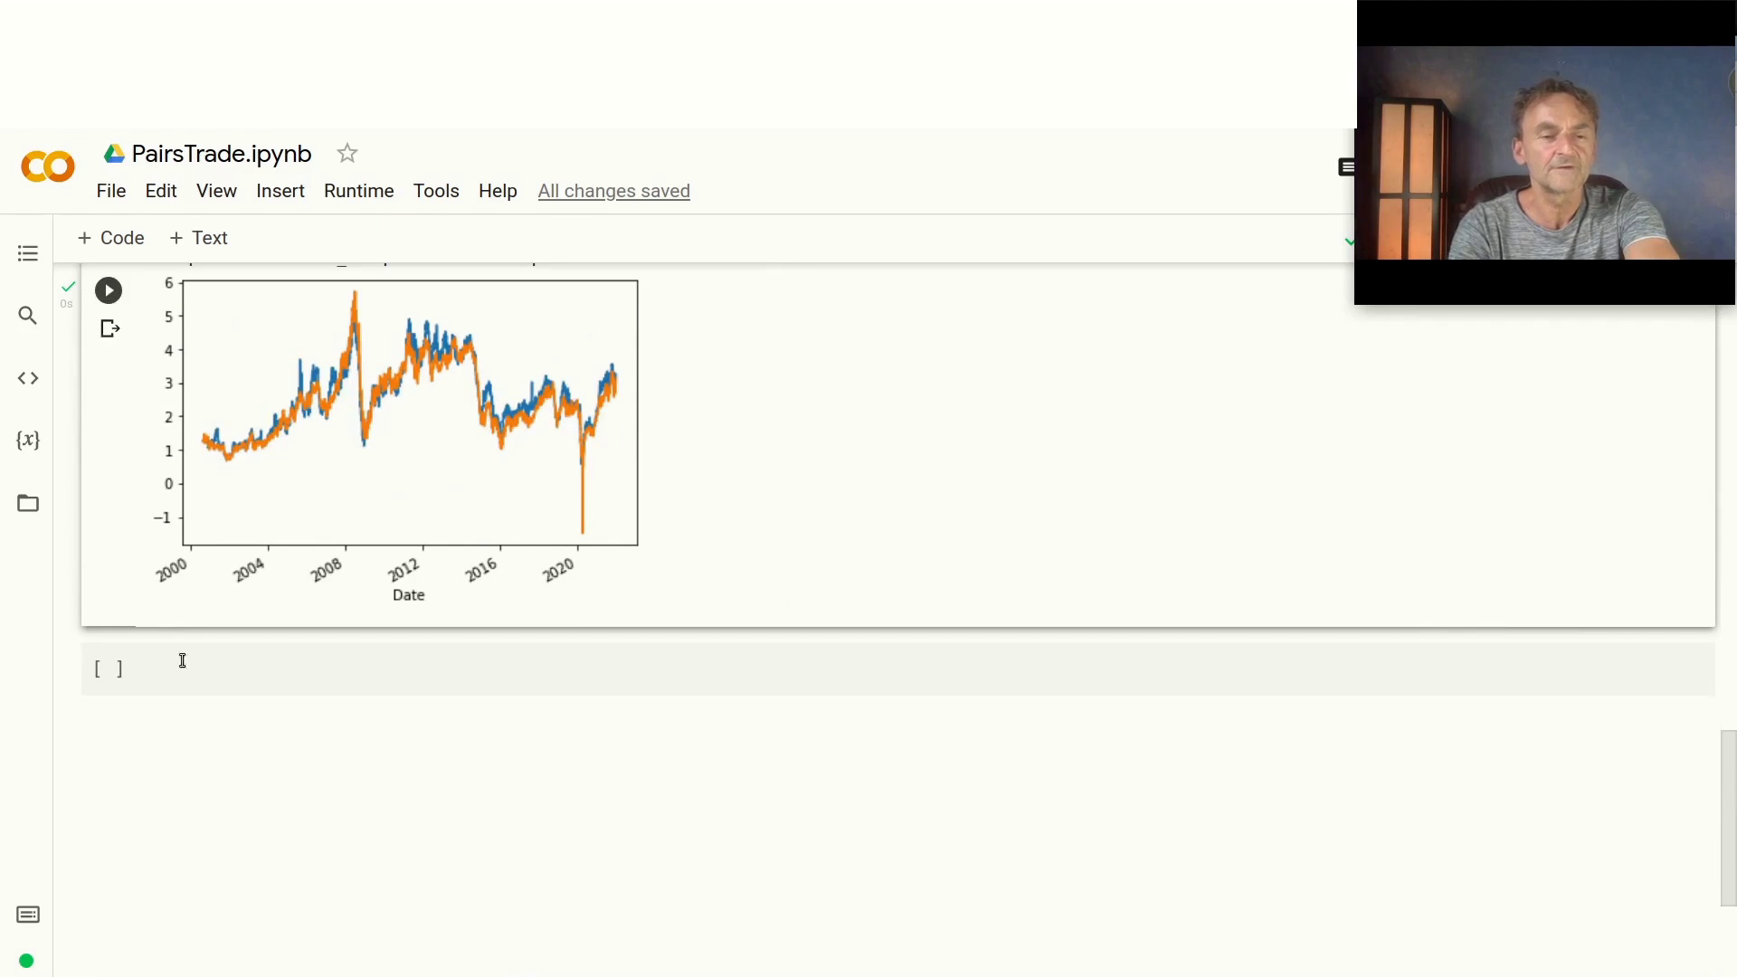
pyautogui.click(185, 682)
pyautogui.hotkey('ctrl', 'v')
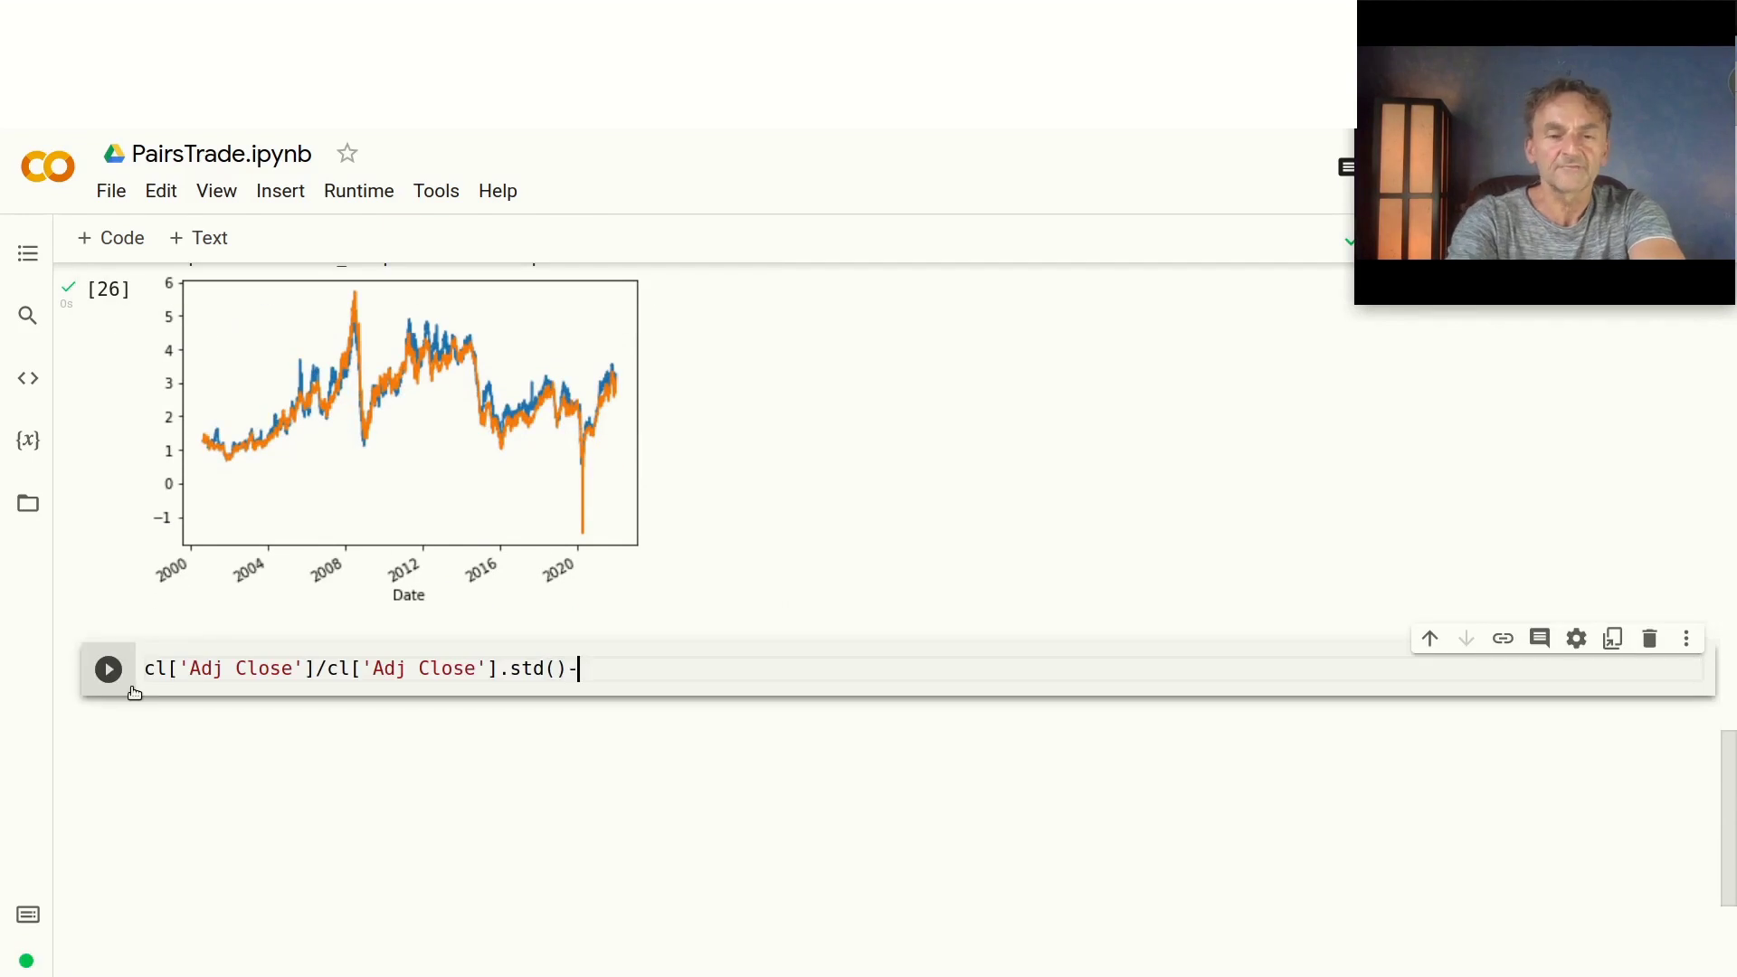
pyautogui.write('-')
pyautogui.scroll(2, 124, 426)
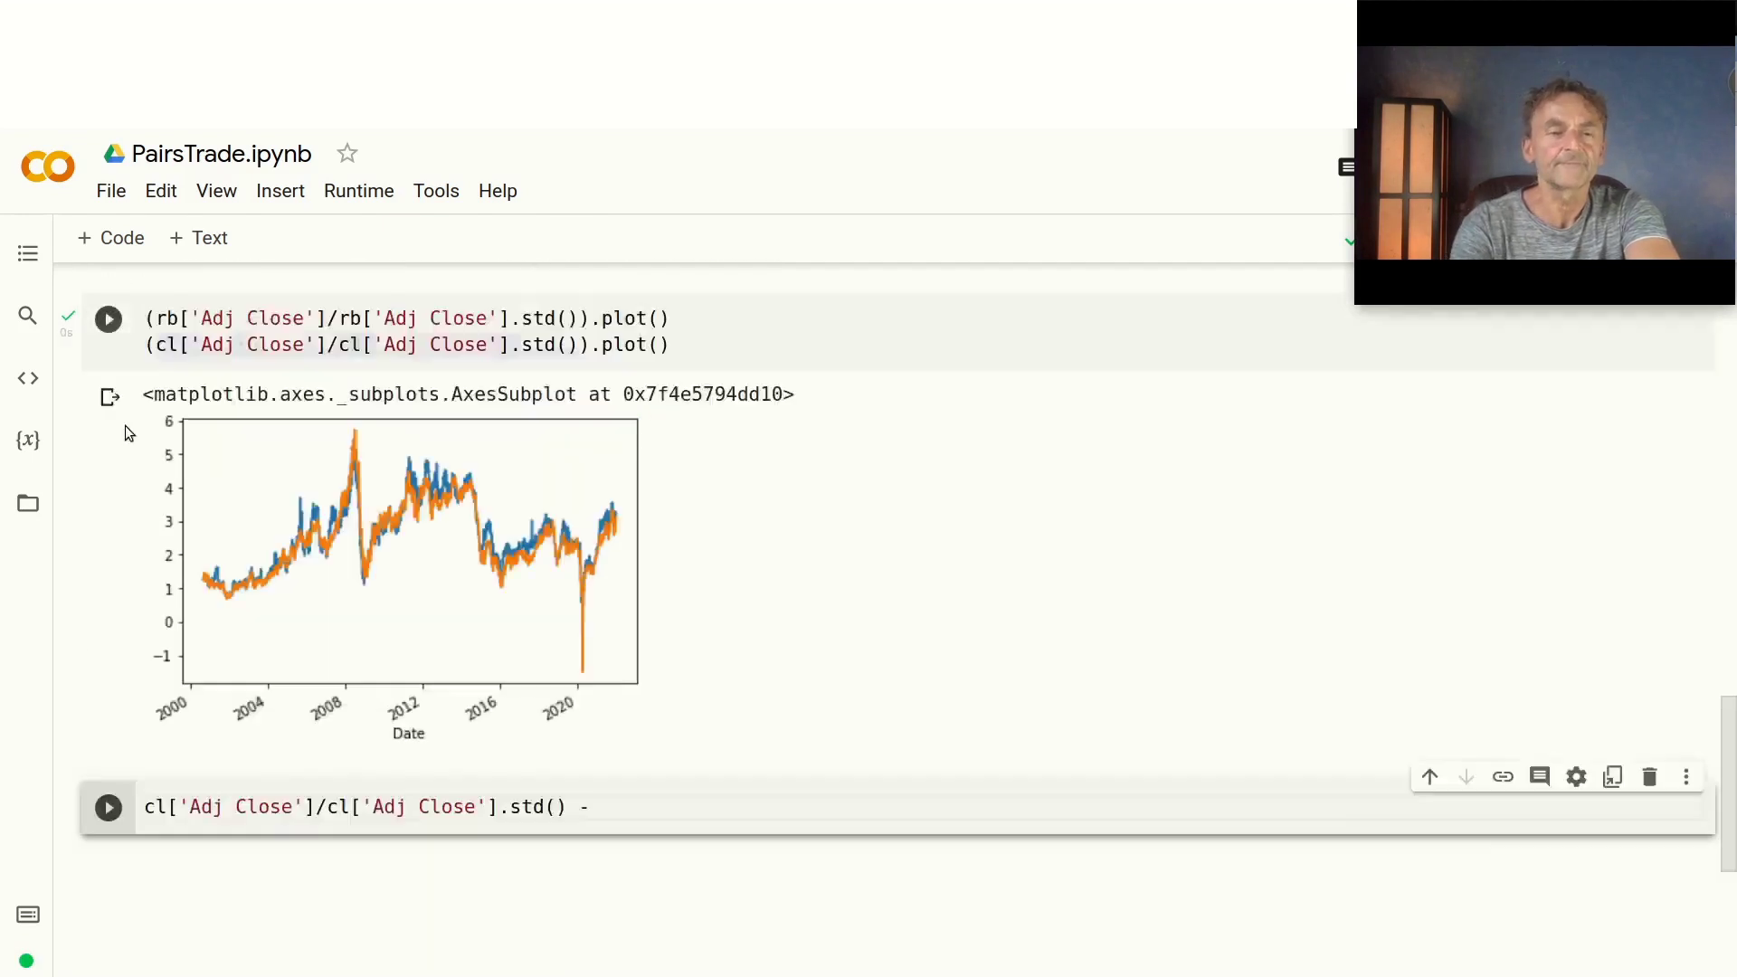
pyautogui.moveTo(581, 383); pyautogui.dragTo(156, 384)
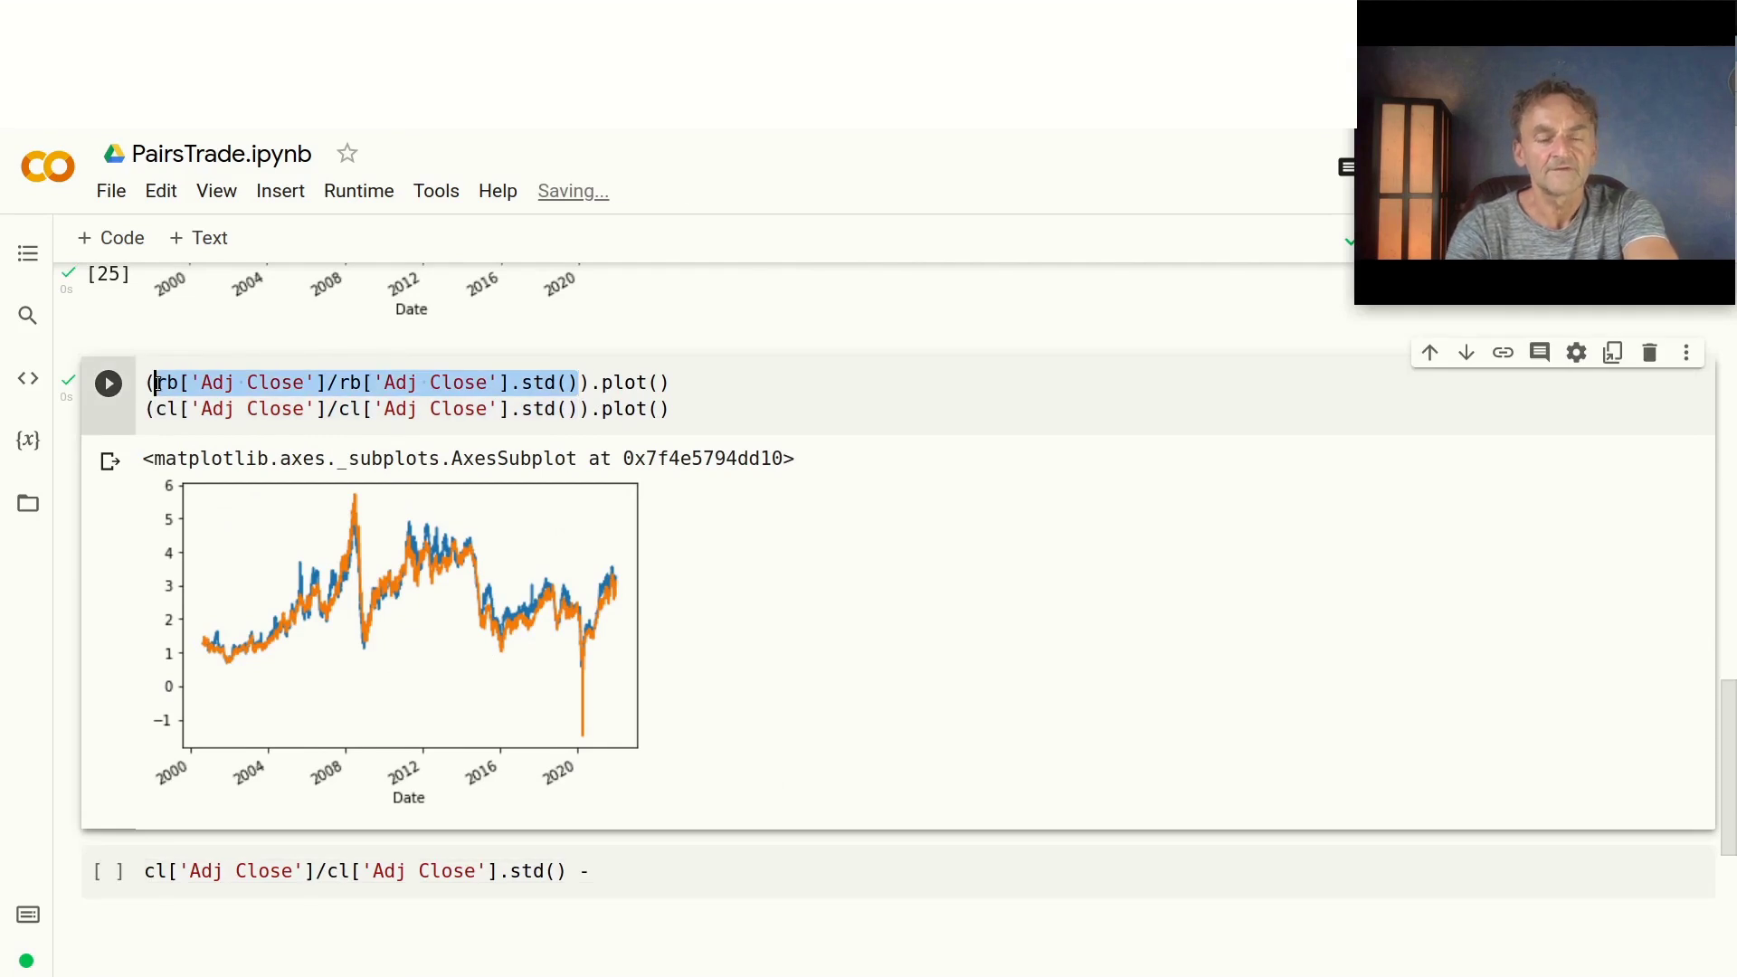
pyautogui.hotkey('ctrl', 'c')
pyautogui.click(633, 874)
pyautogui.hotkey('ctrl', 'v')
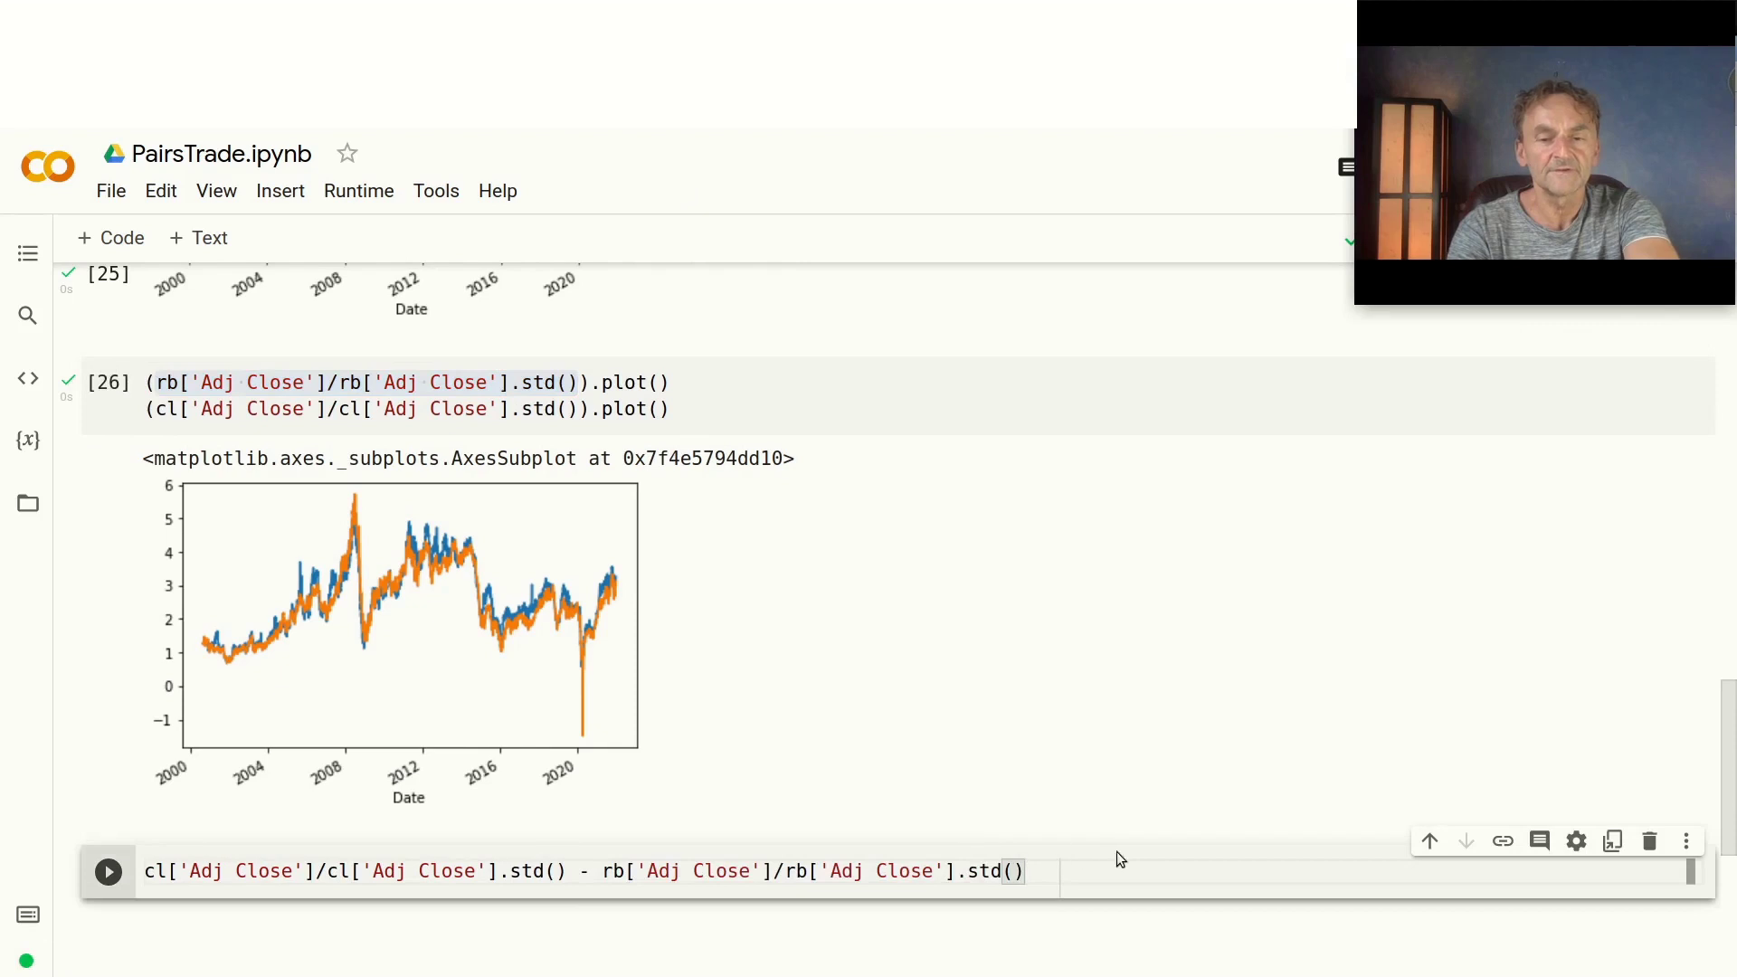
# Step: Wrap the difference in parentheses, append .plot(), and run the cell
pyautogui.moveTo(1027, 872); pyautogui.dragTo(77, 855)
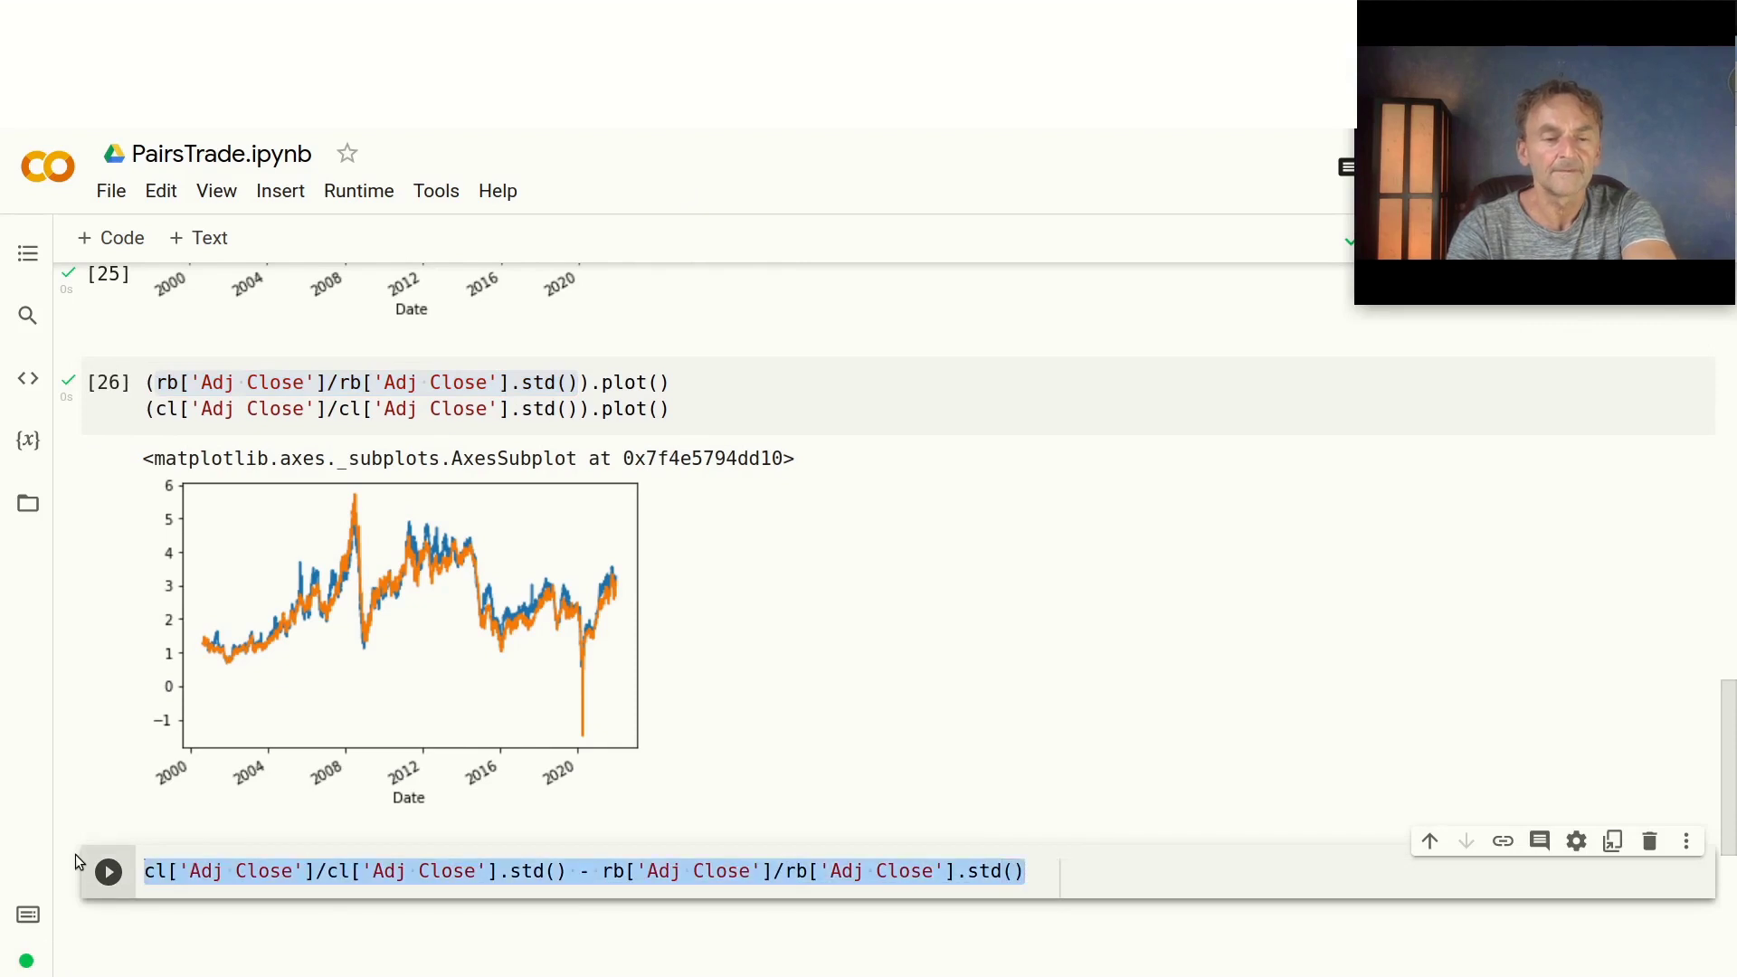
pyautogui.write('(')
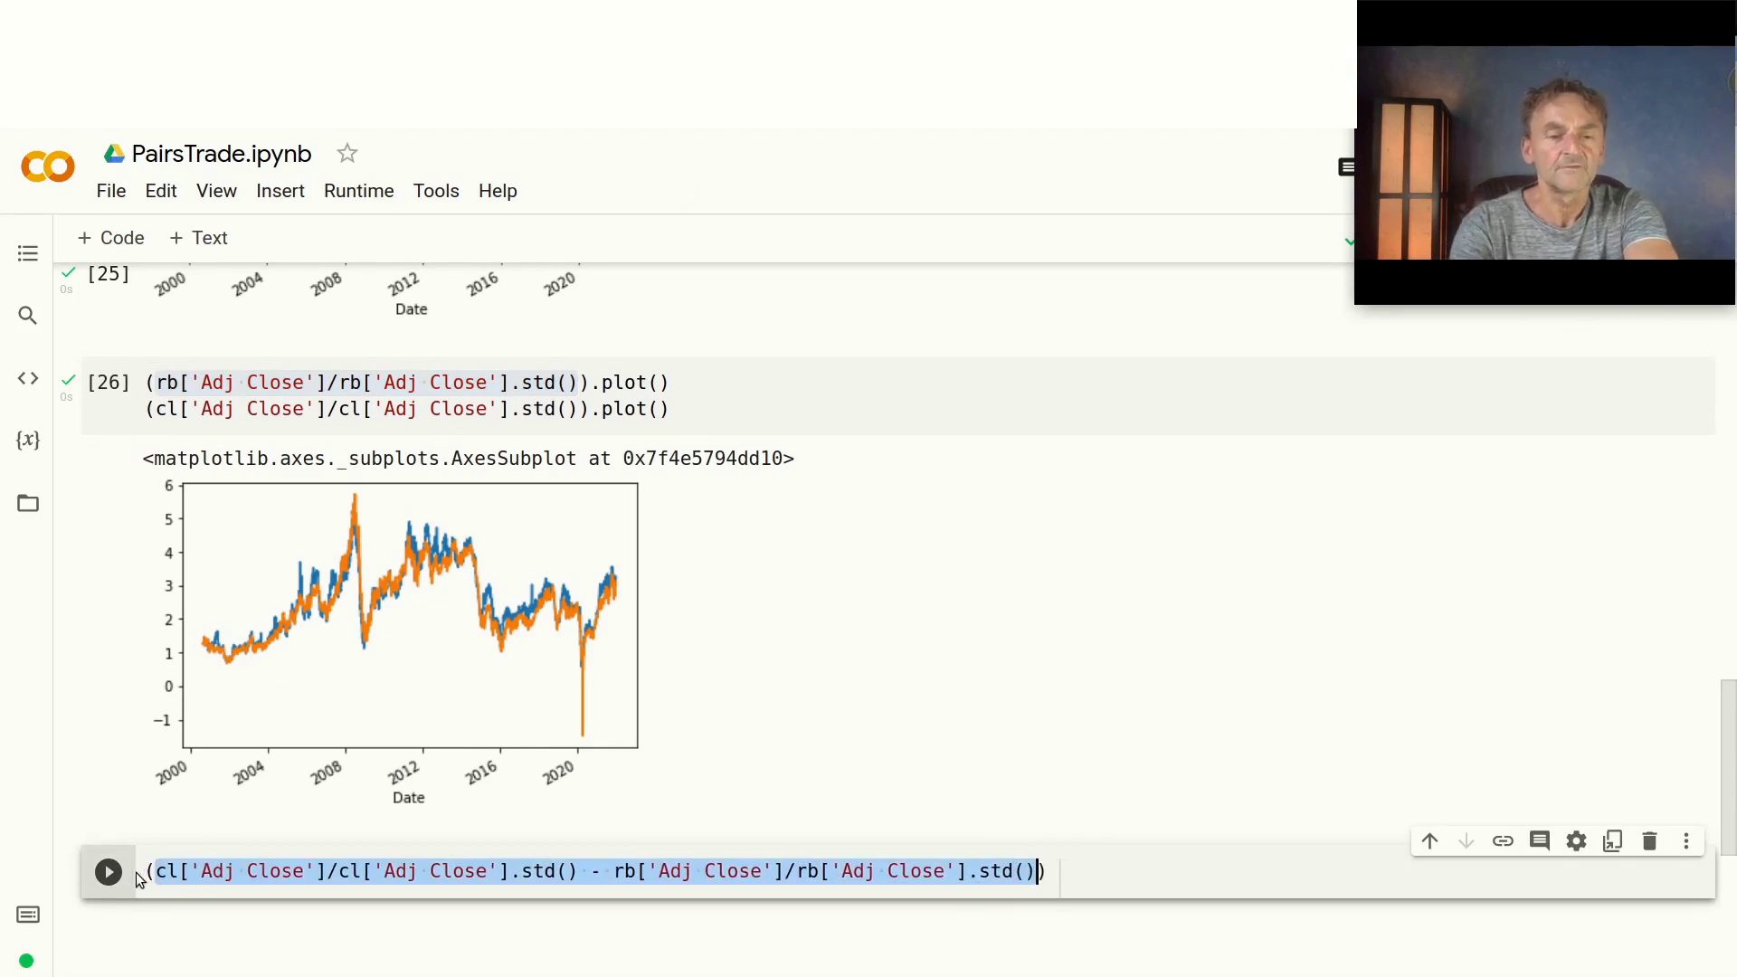
pyautogui.click(1062, 878)
pyautogui.write('.p')
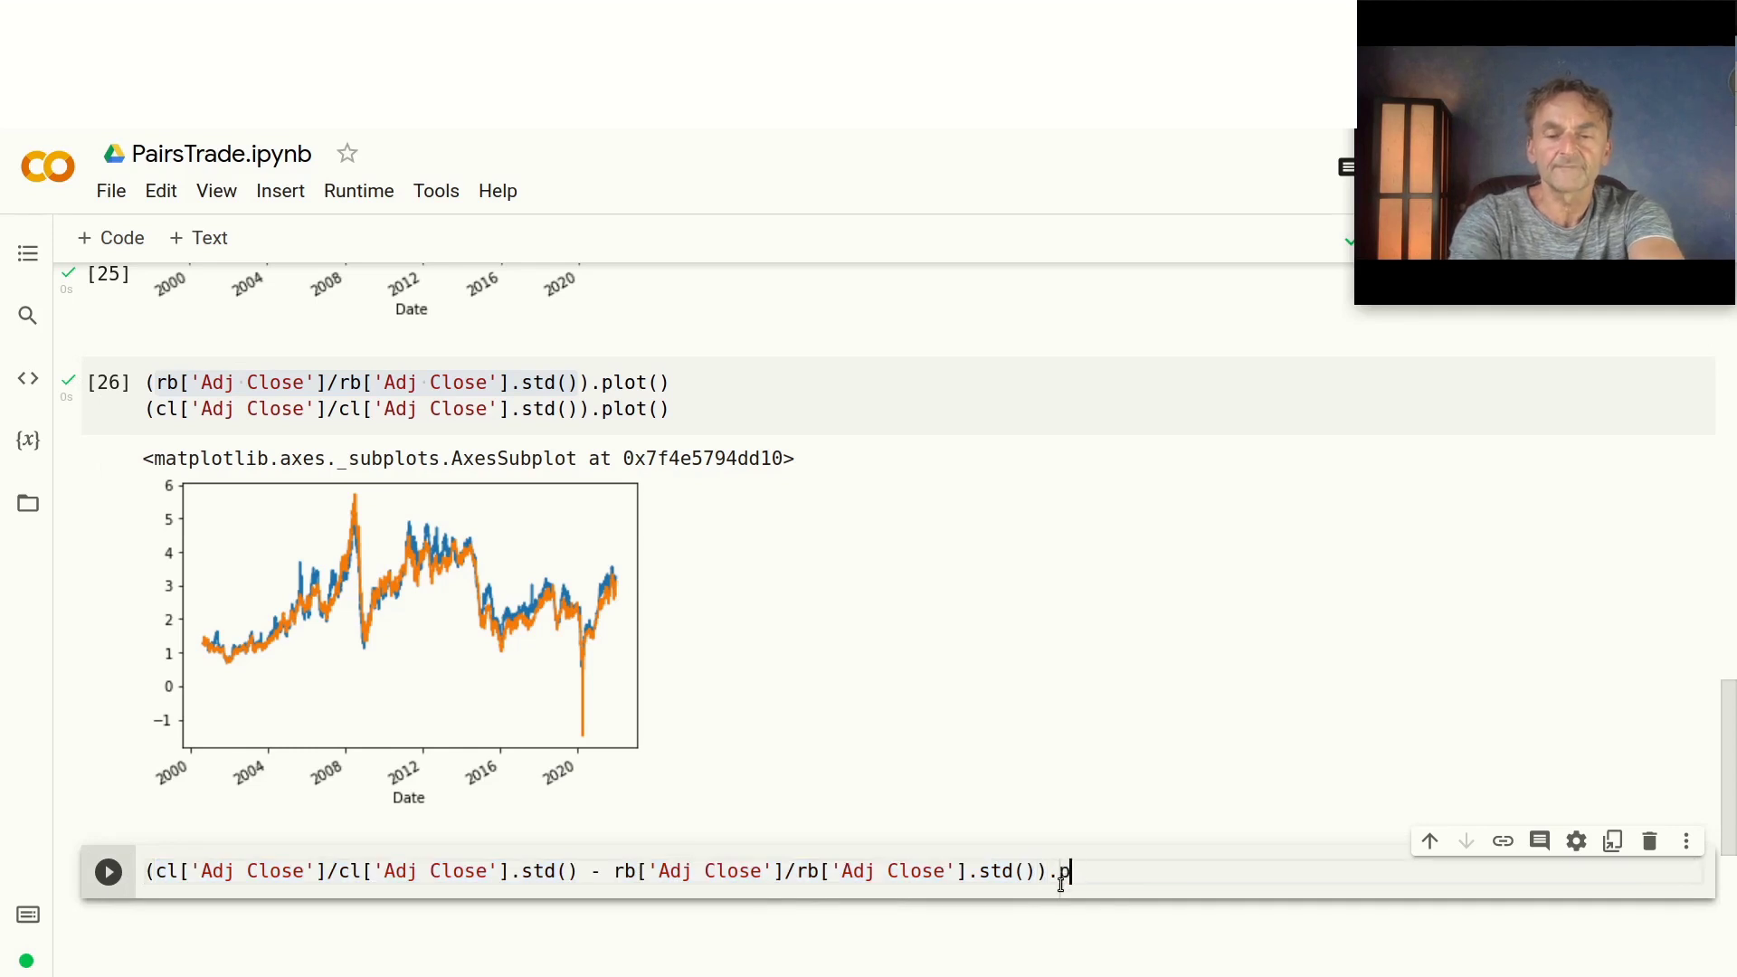
pyautogui.write('lot()')
pyautogui.hotkey('shift', 'Return')
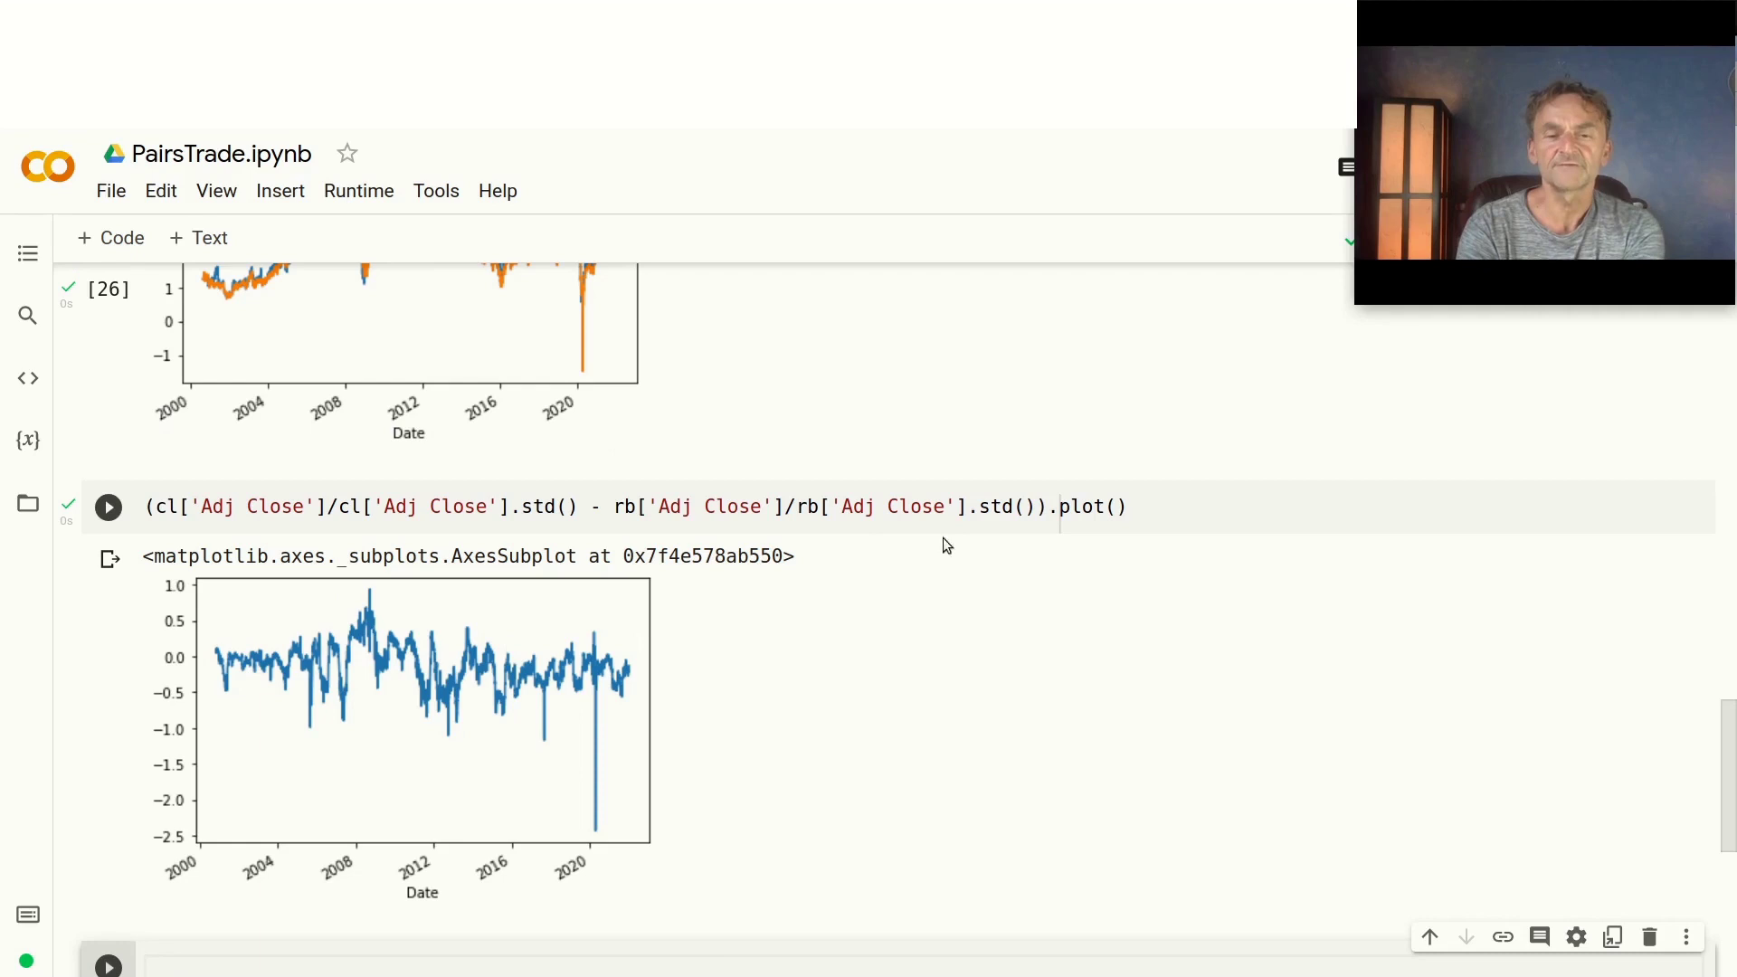
# Step: Add plt.grid() and figsize=[15,10] to the difference plot, then rerun the cell
pyautogui.click(1174, 501)
pyautogui.press('Return')
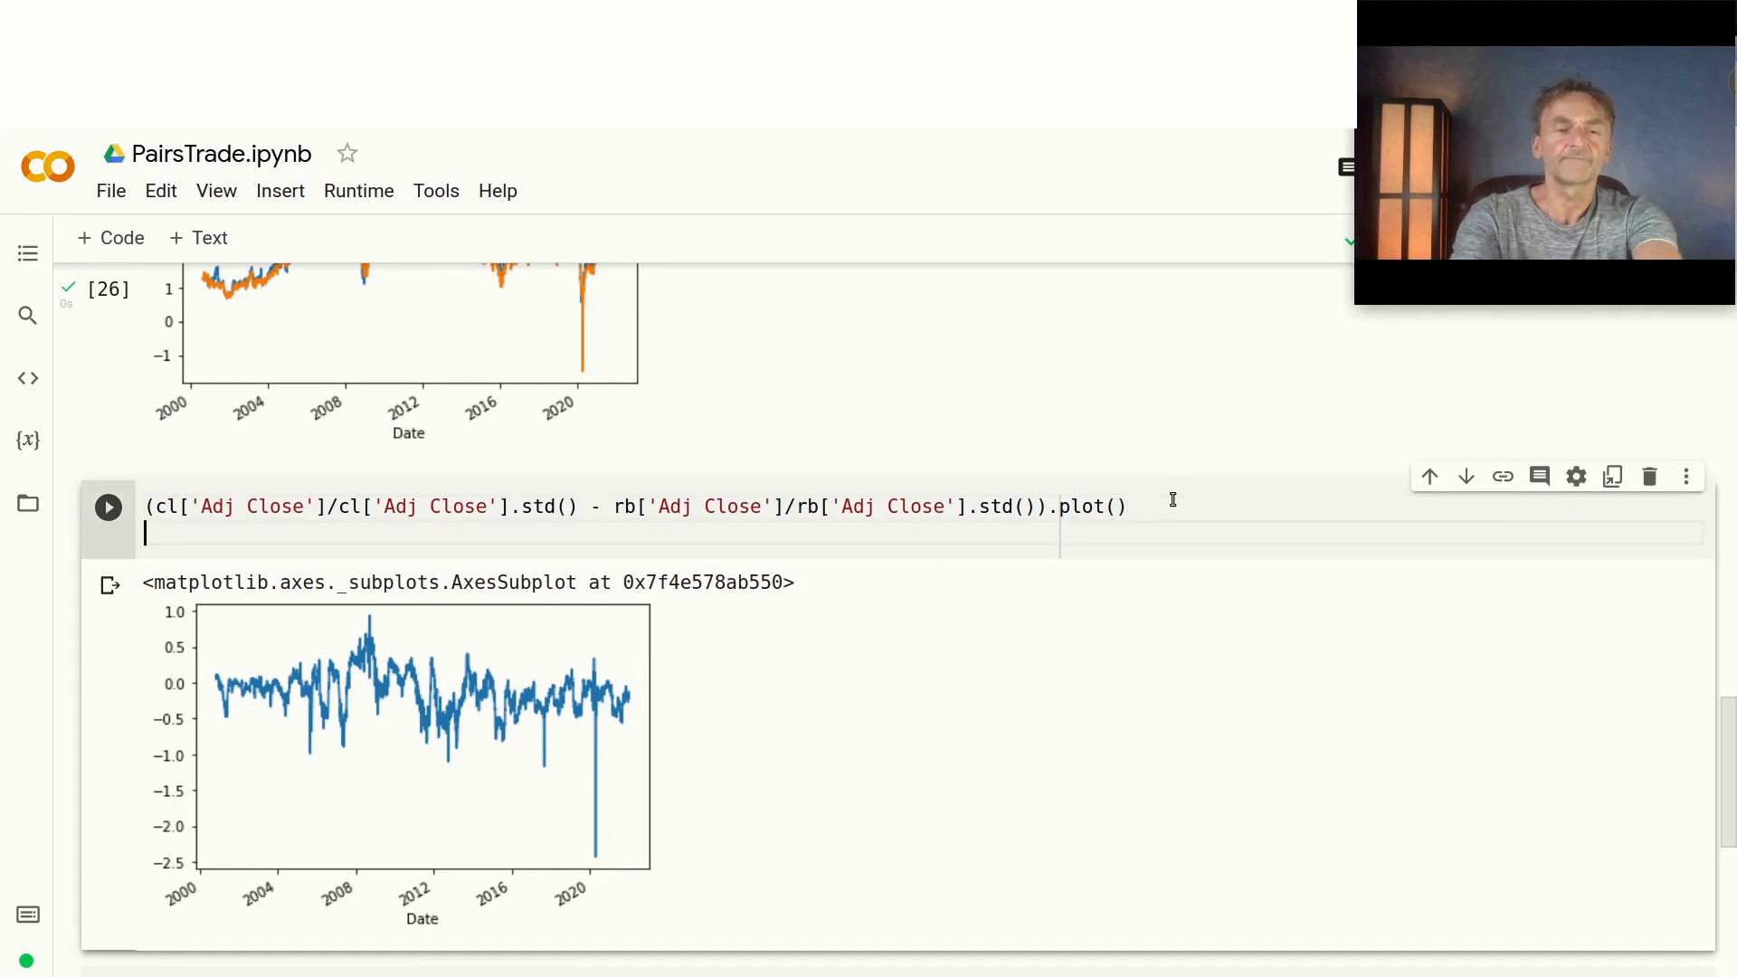
pyautogui.write('plt.')
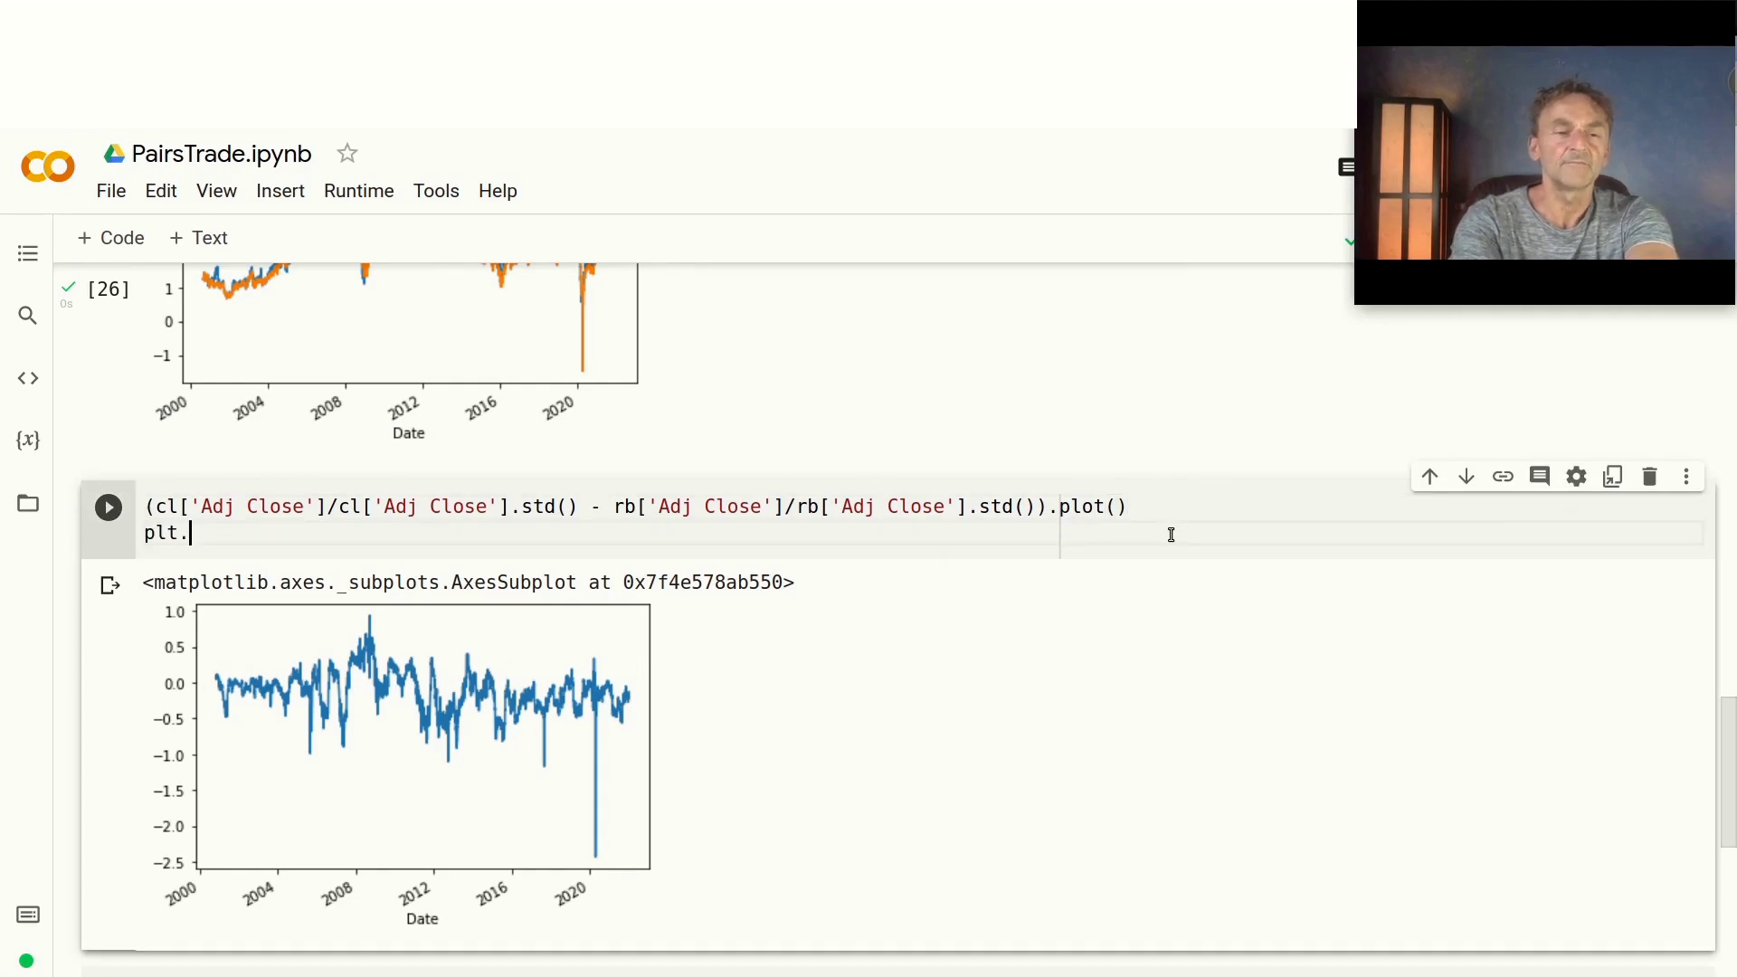
pyautogui.write('grid(')
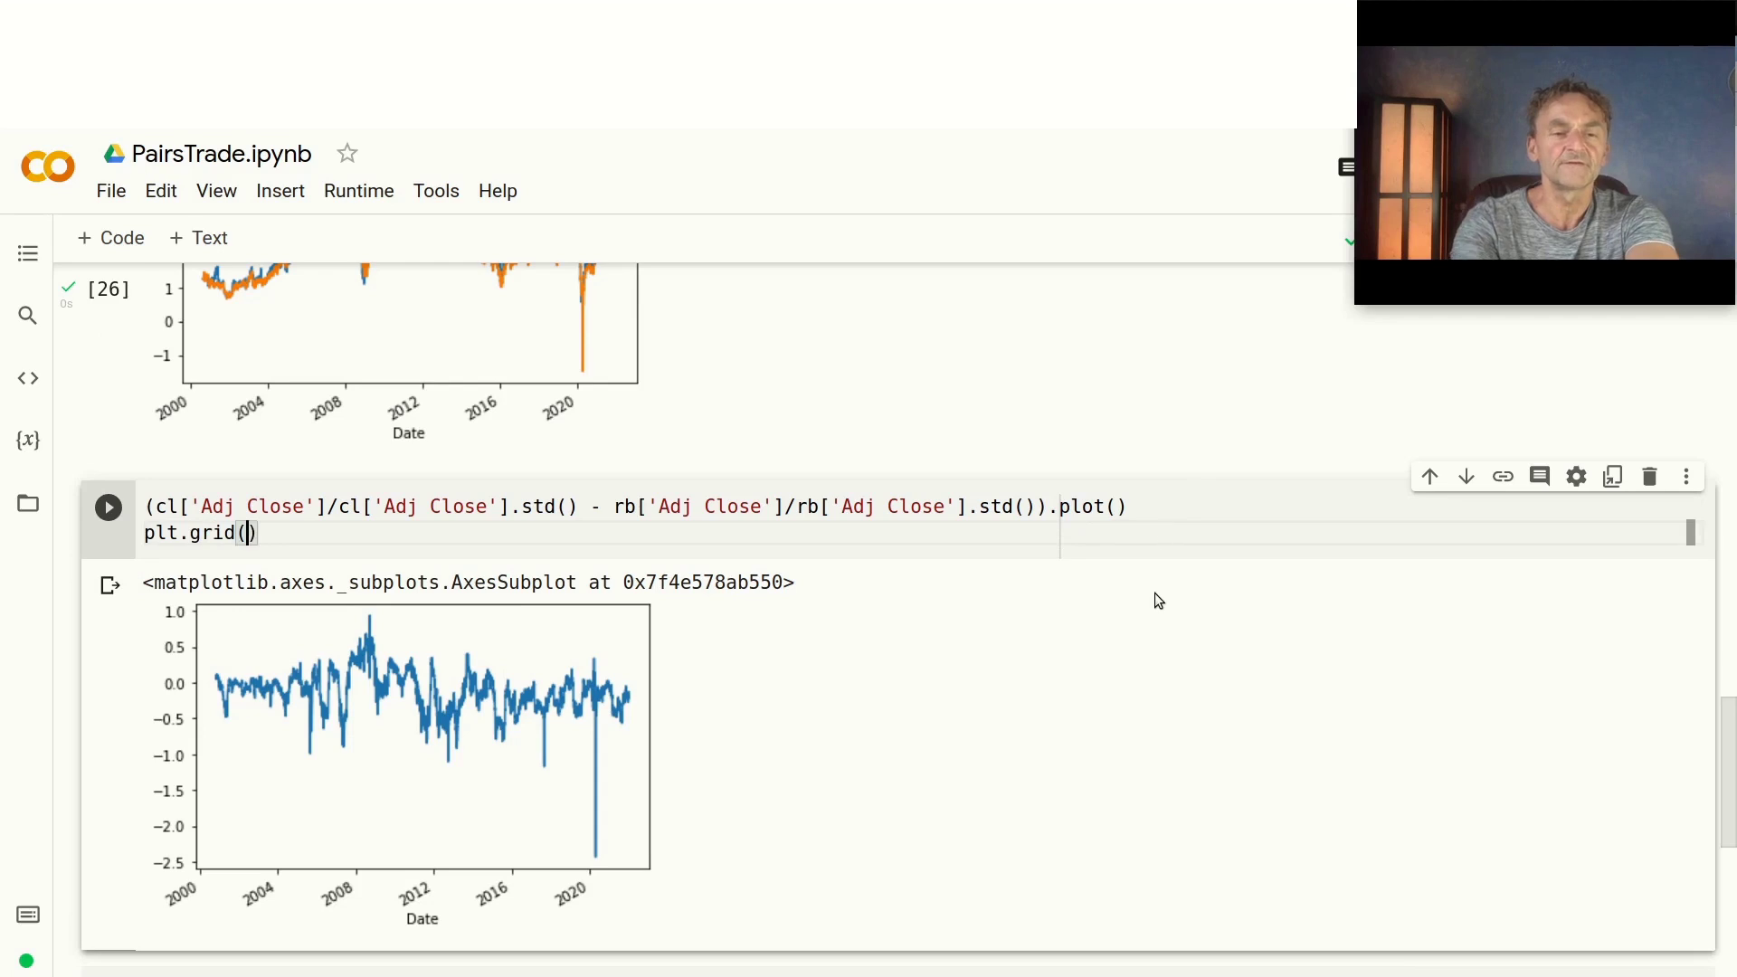
pyautogui.click(1117, 507)
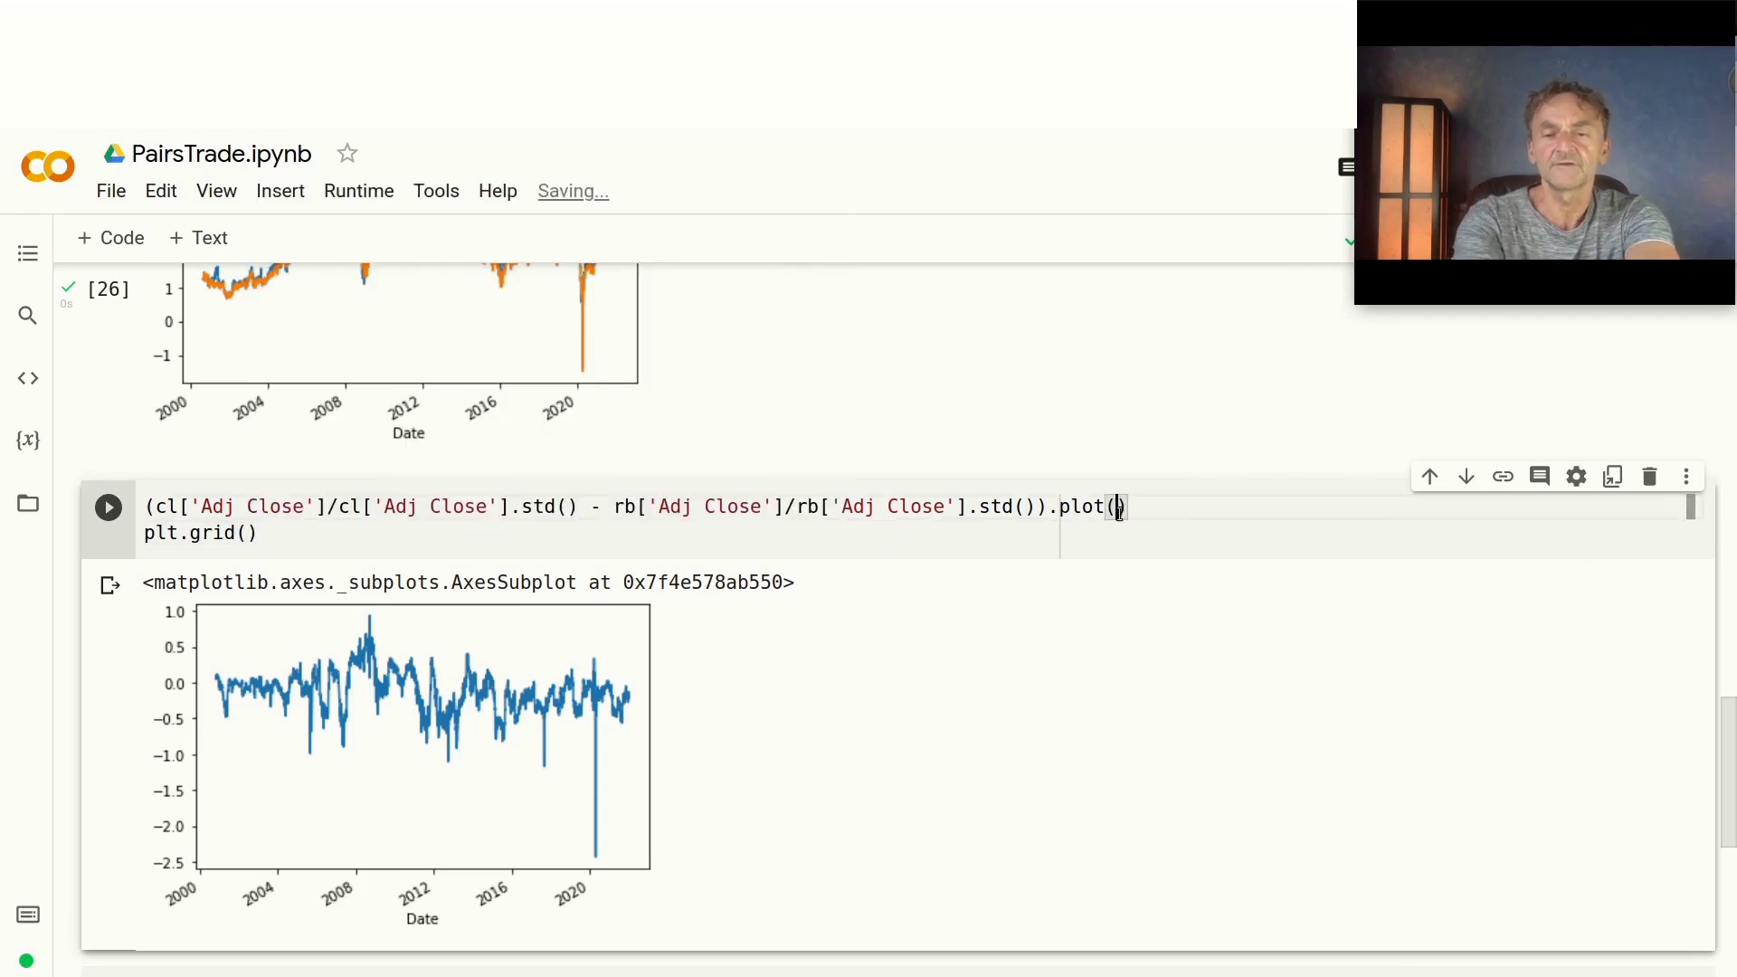
pyautogui.write('figsize')
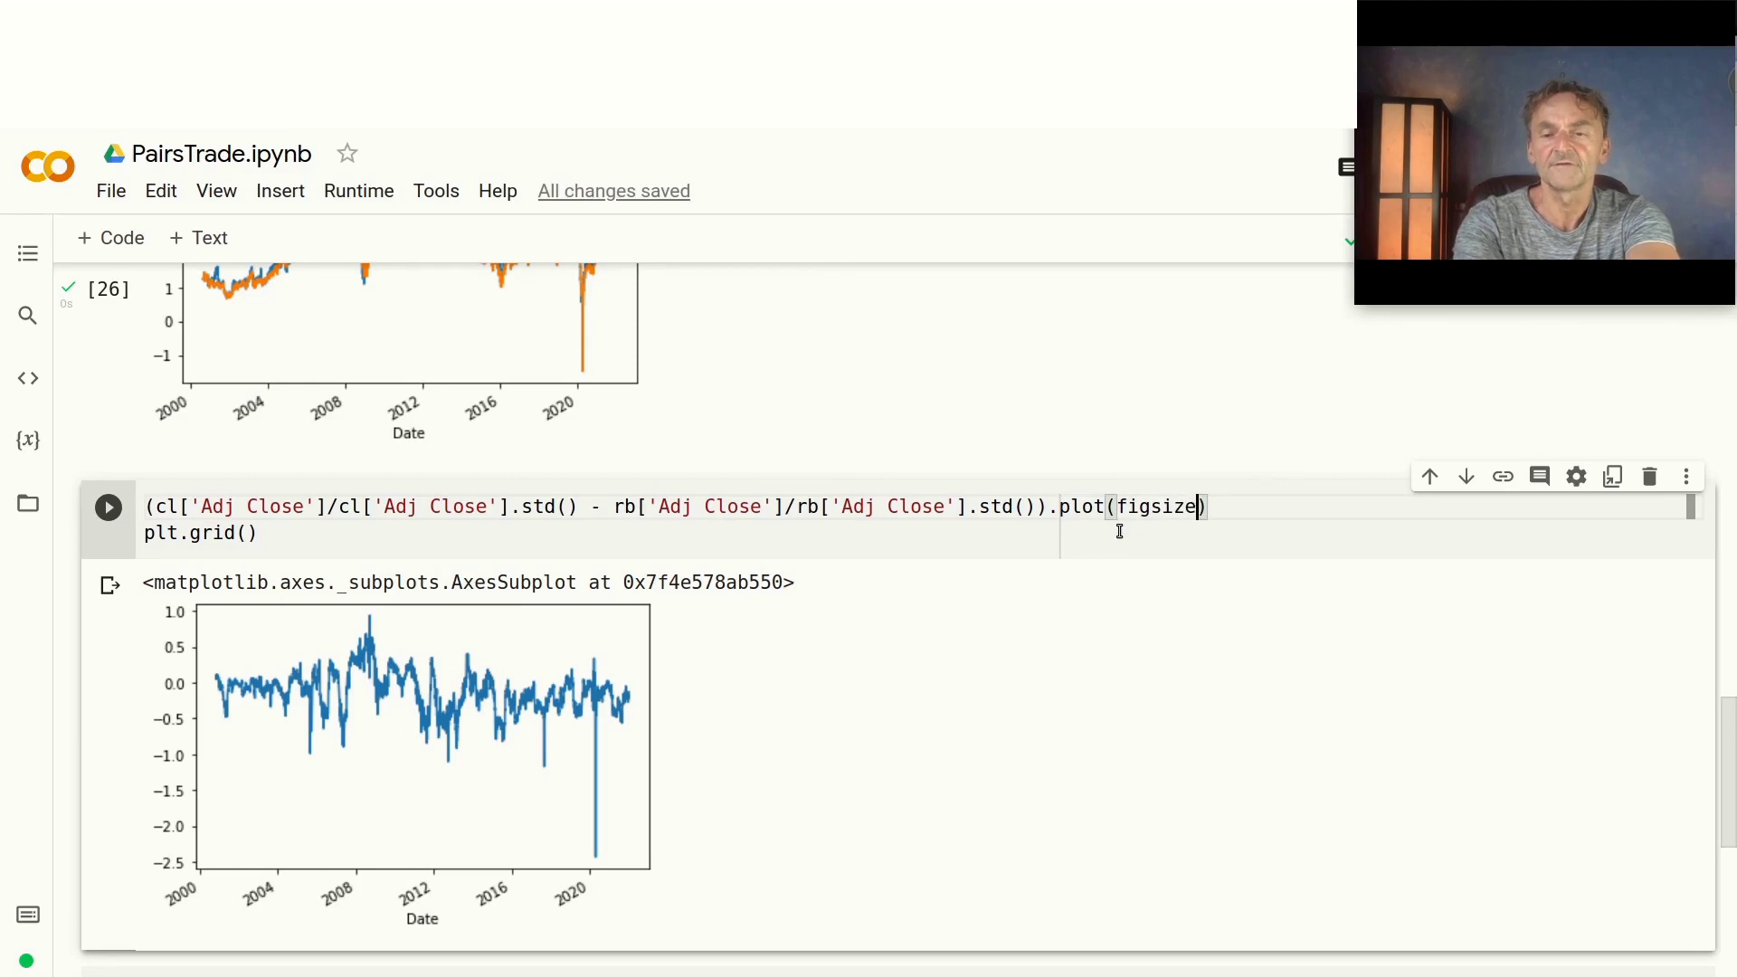
pyautogui.write('=[1')
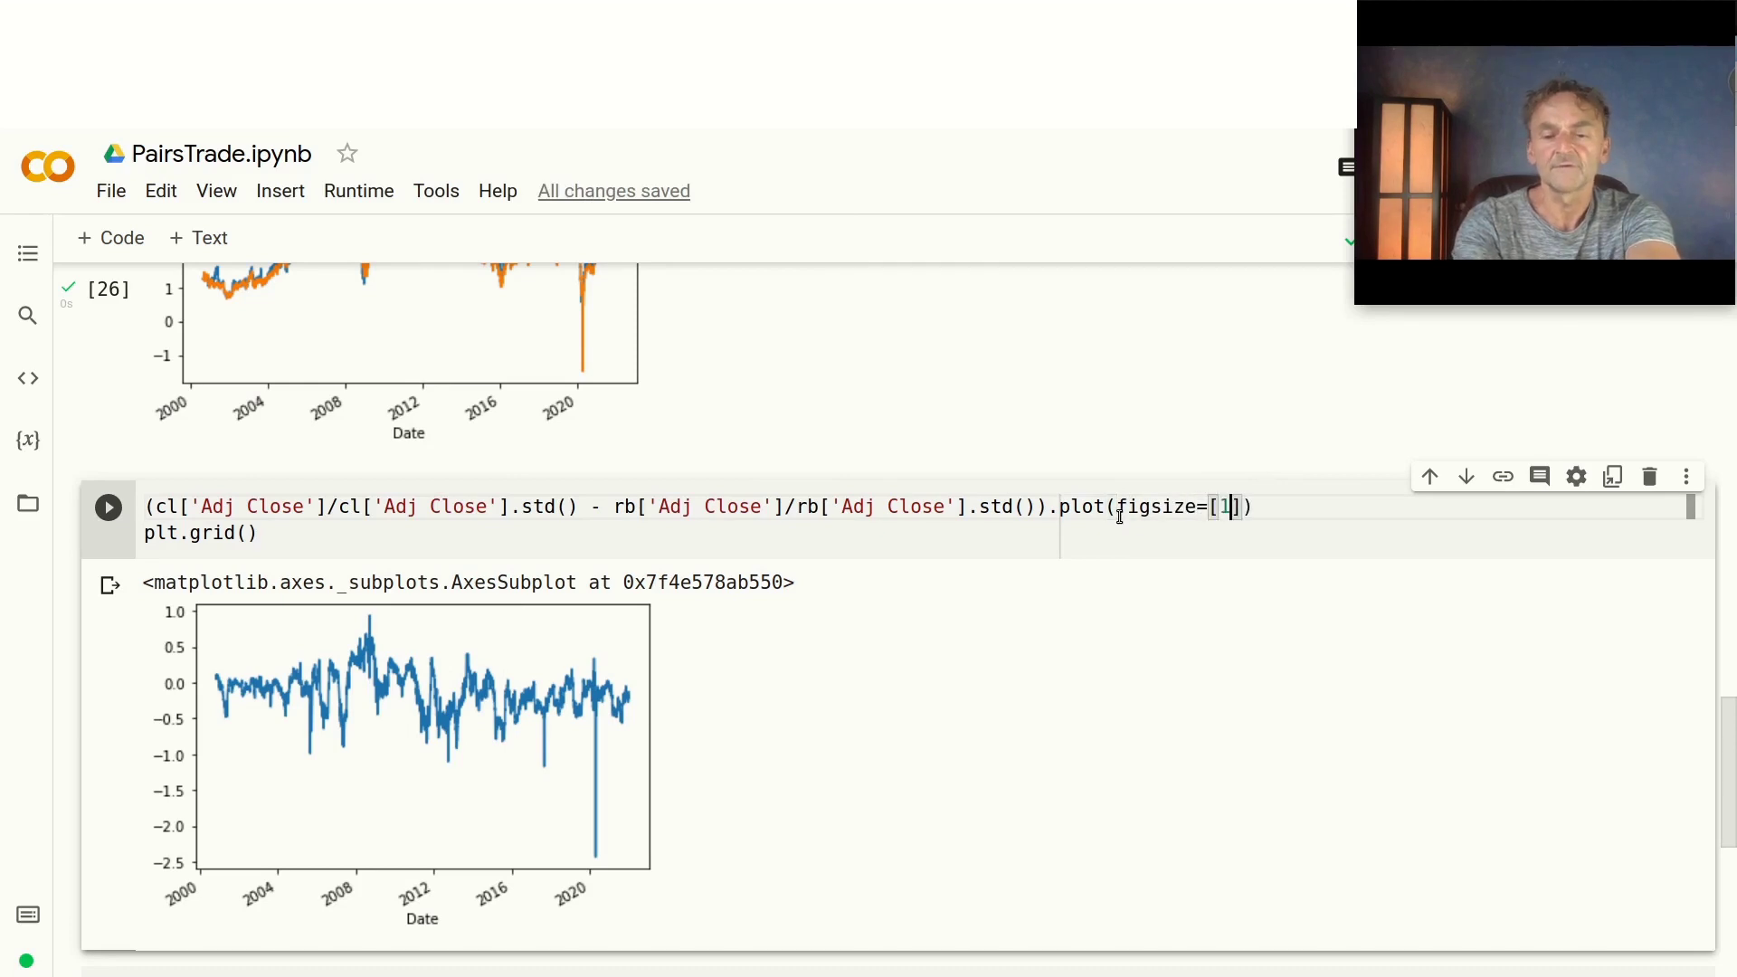
pyautogui.write('5,10')
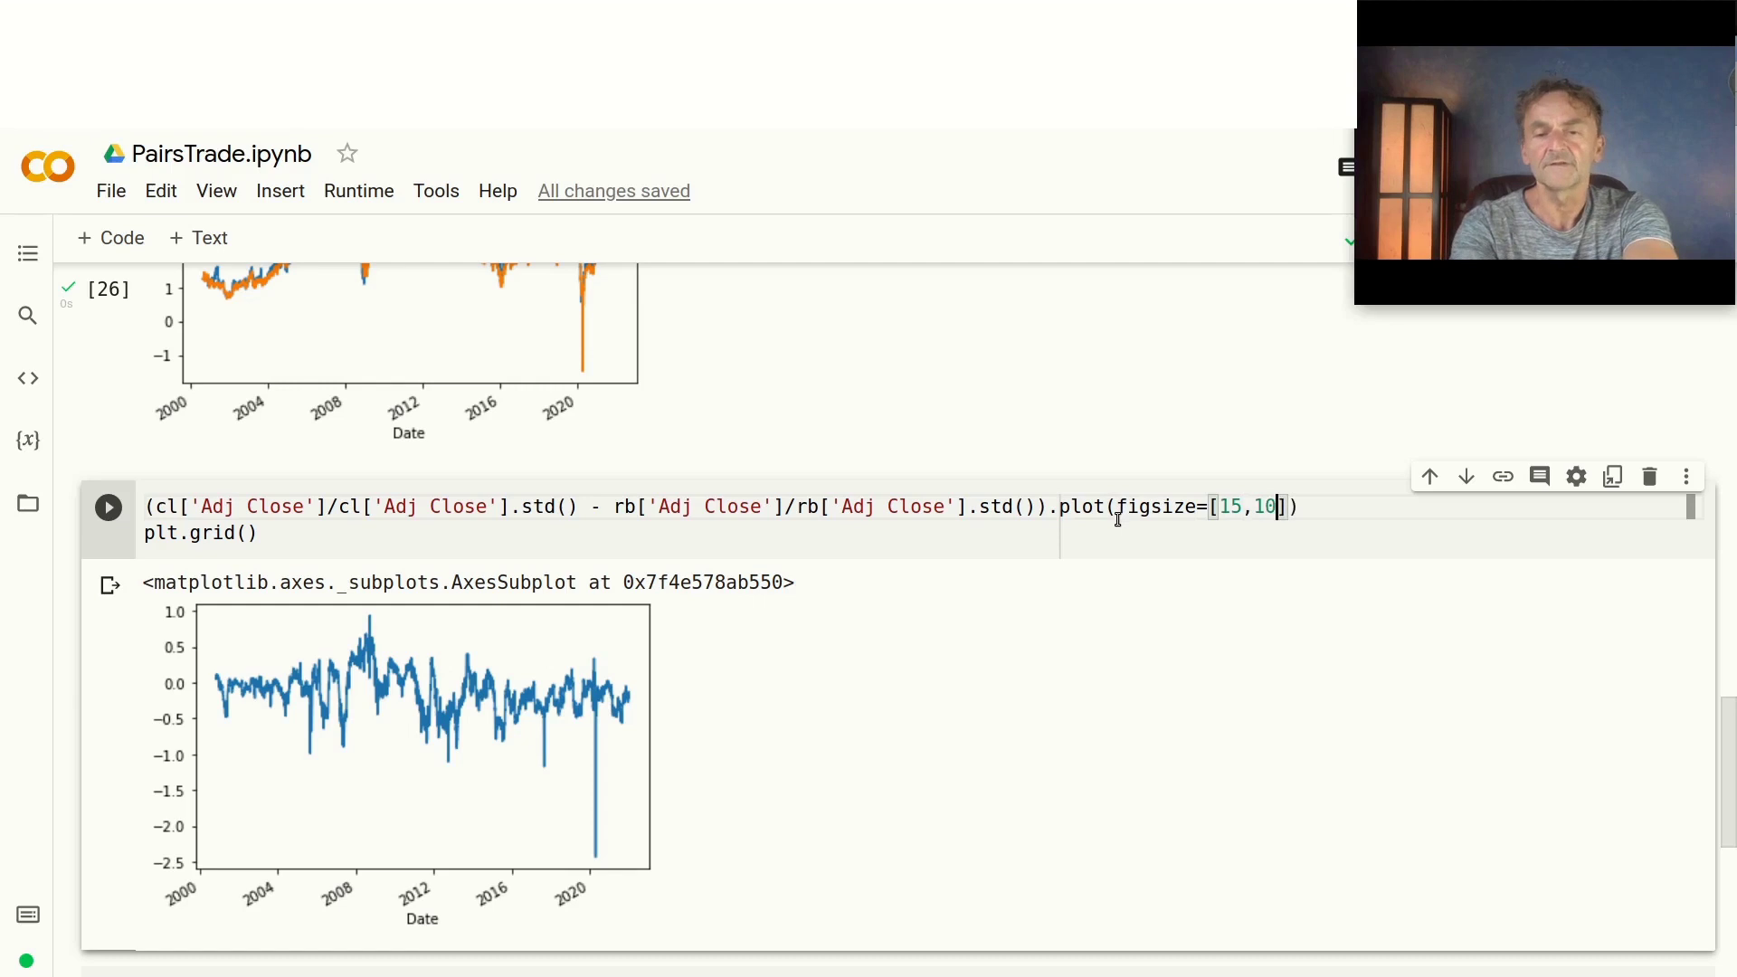
pyautogui.hotkey('shift', 'Return')
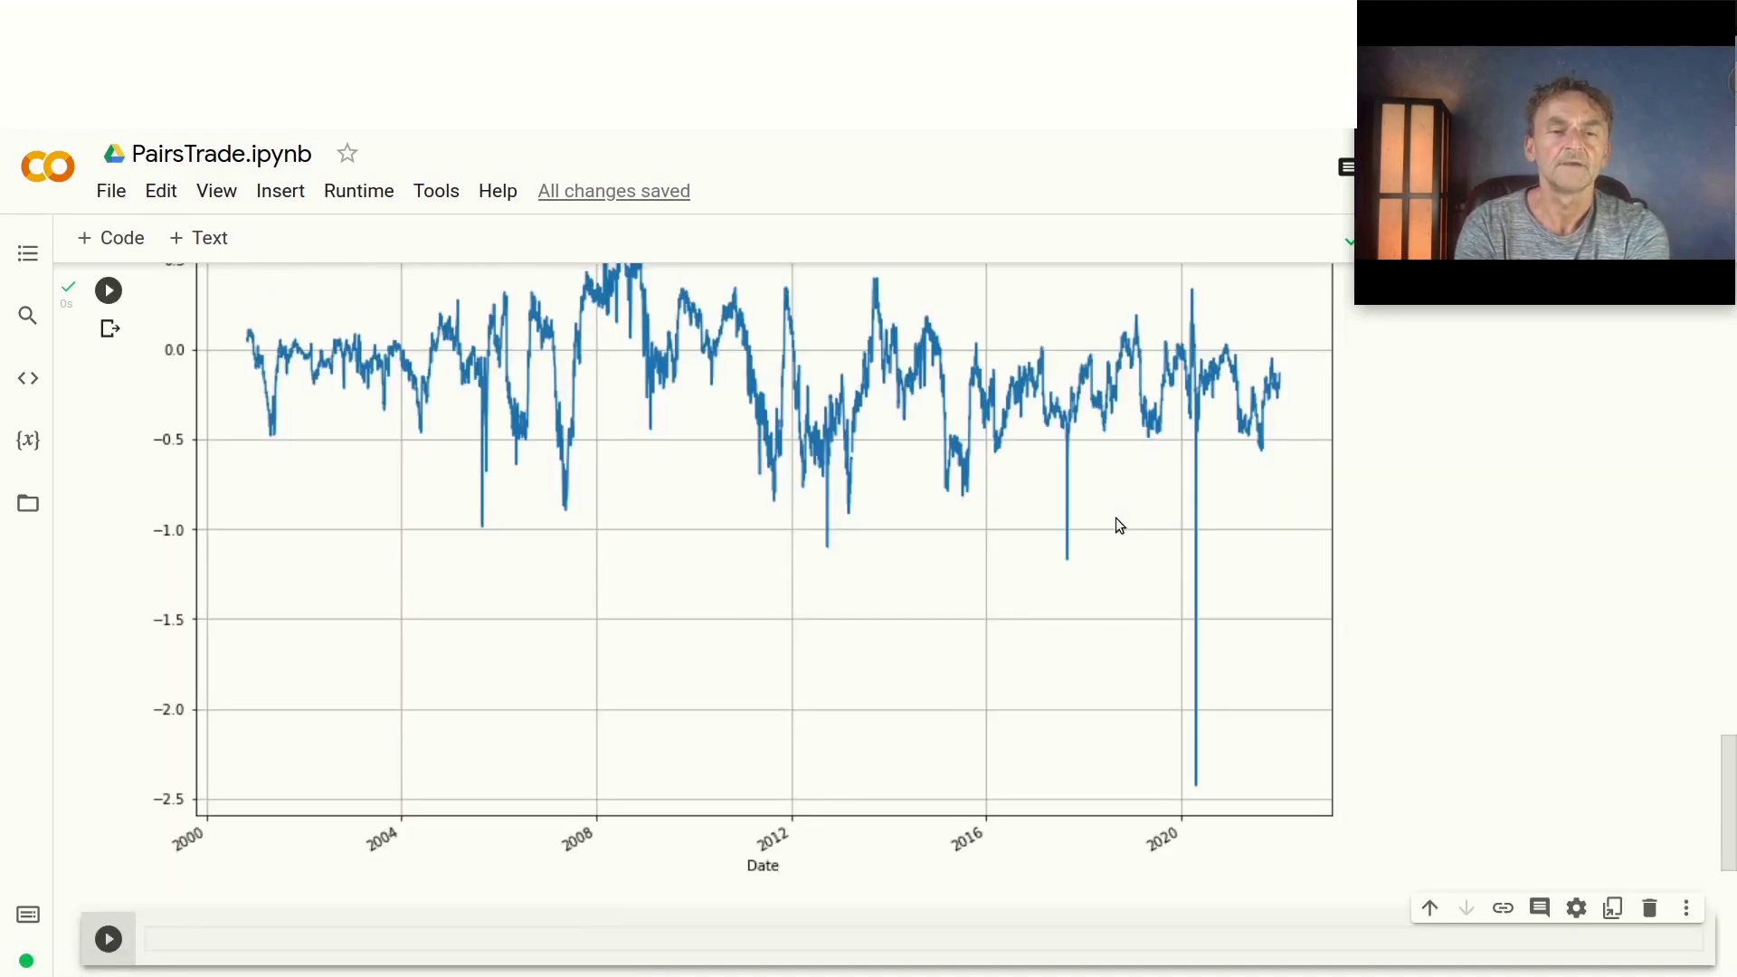
pyautogui.scroll(1, 1116, 518)
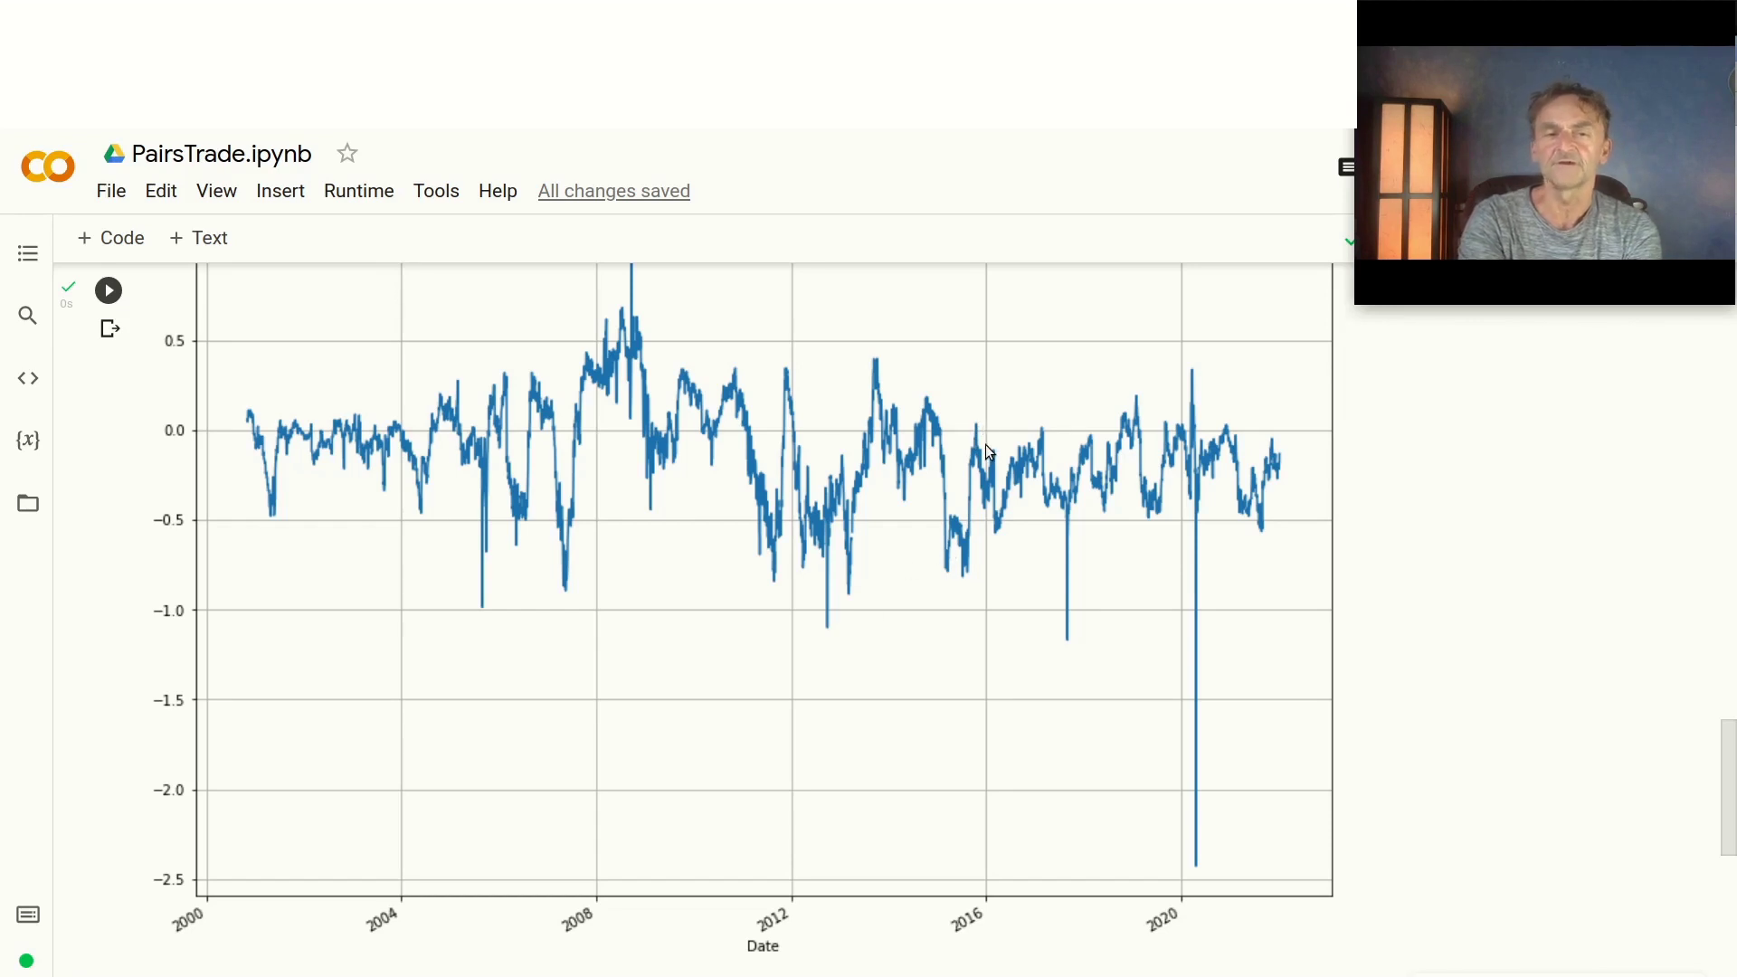
pyautogui.scroll(1, 881, 463)
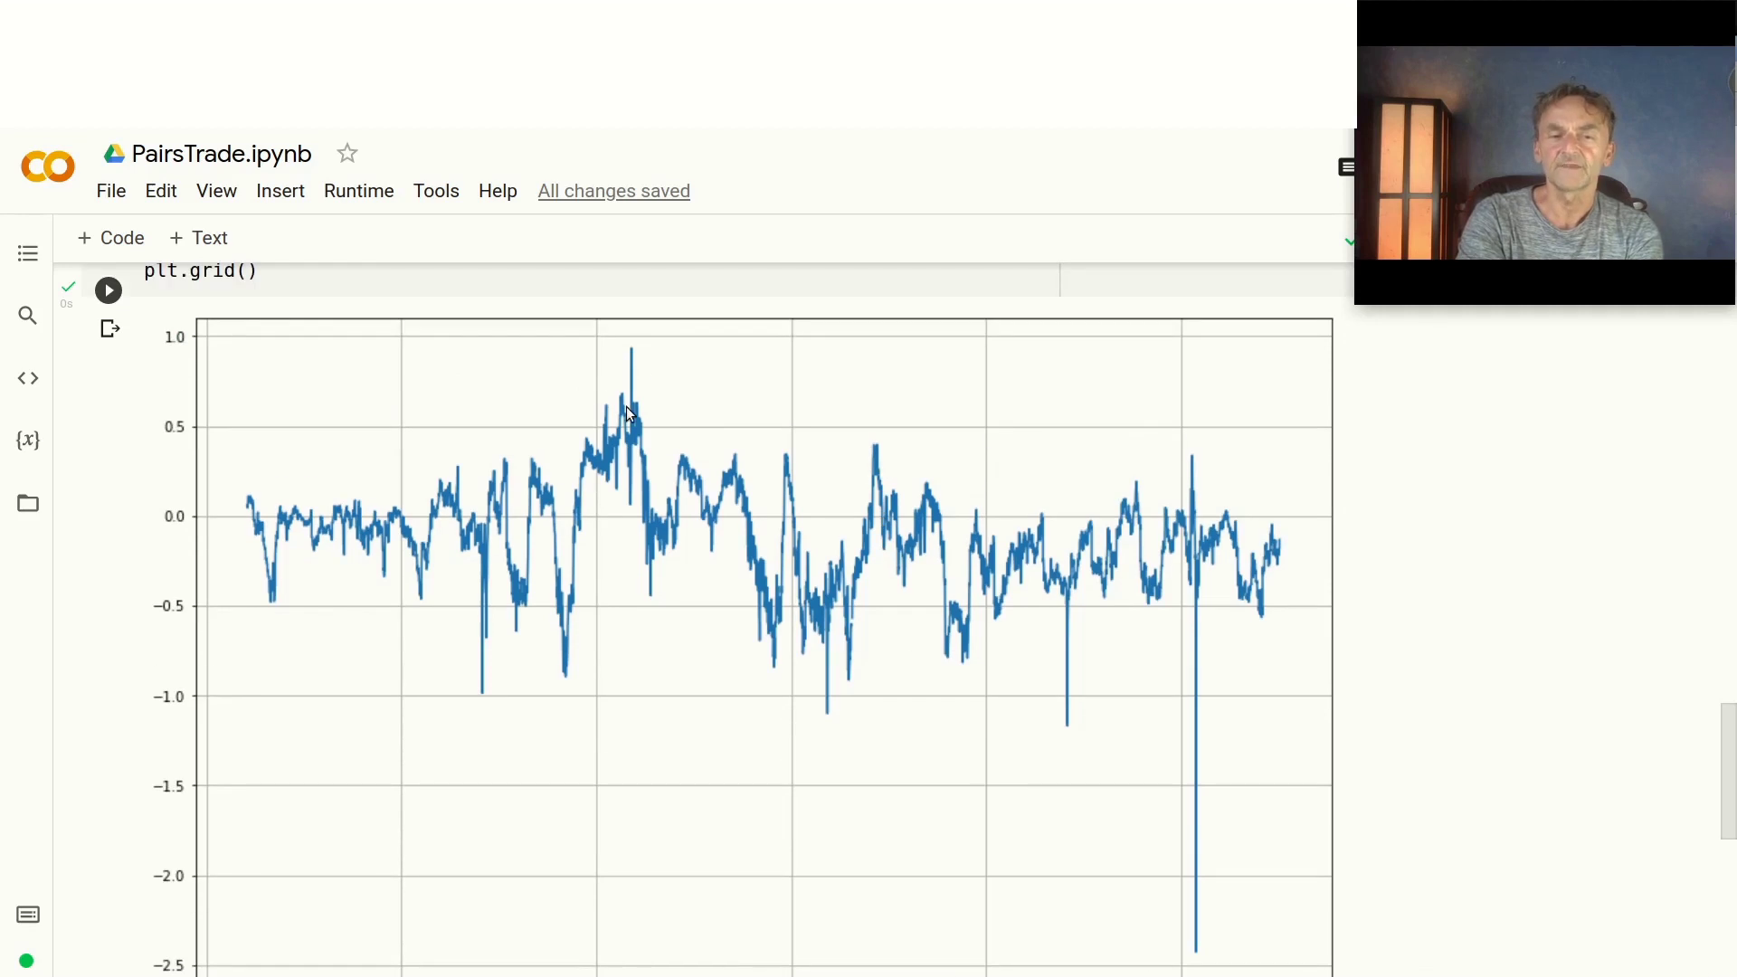